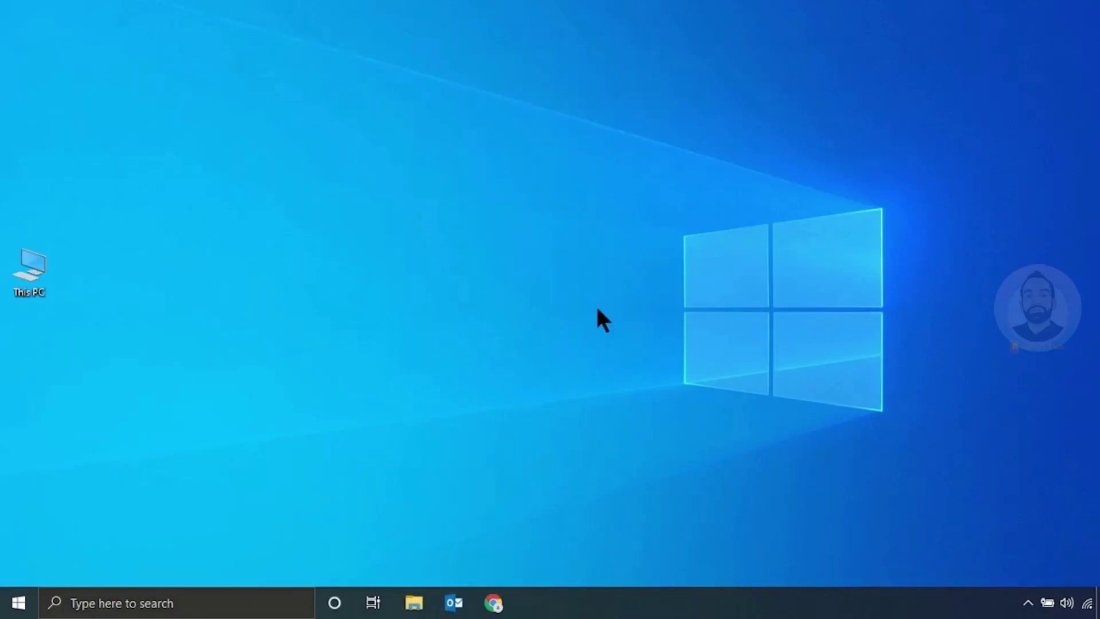
Step: Find Control Panel by searching 'con', then open the Mail (Microsoft Outlook 2016) settings
left_click(233, 600)
type("con")
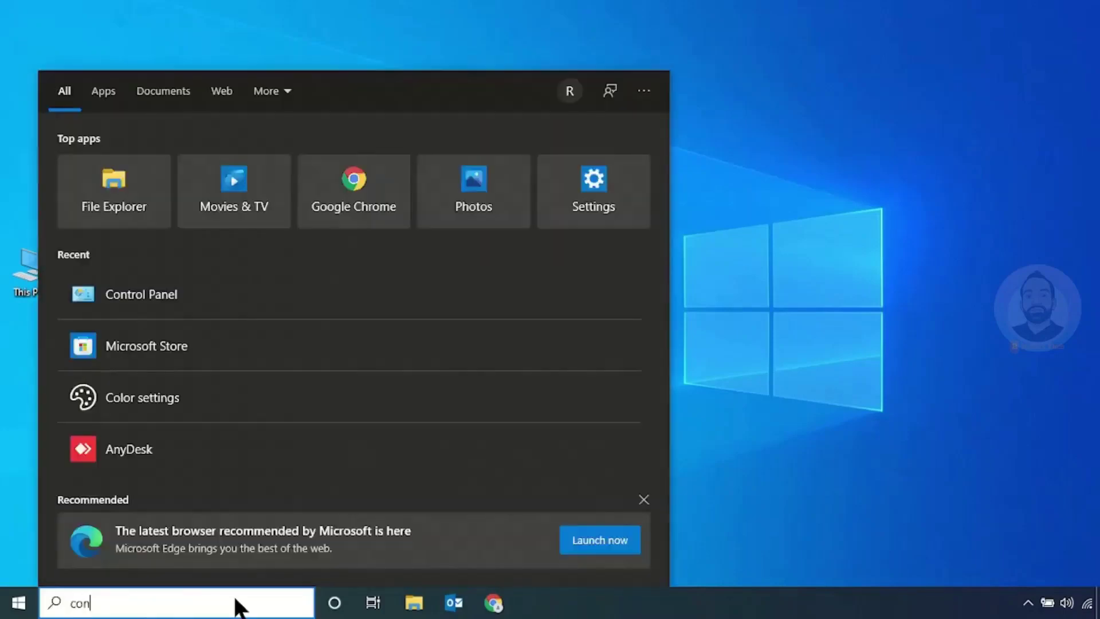
left_click(174, 153)
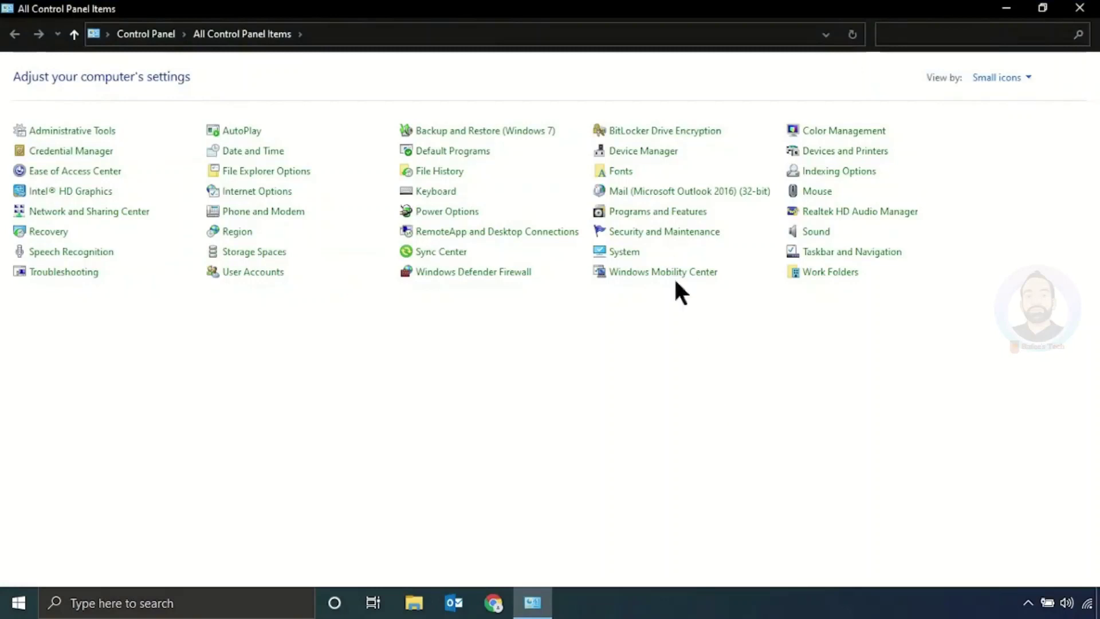
left_click(622, 194)
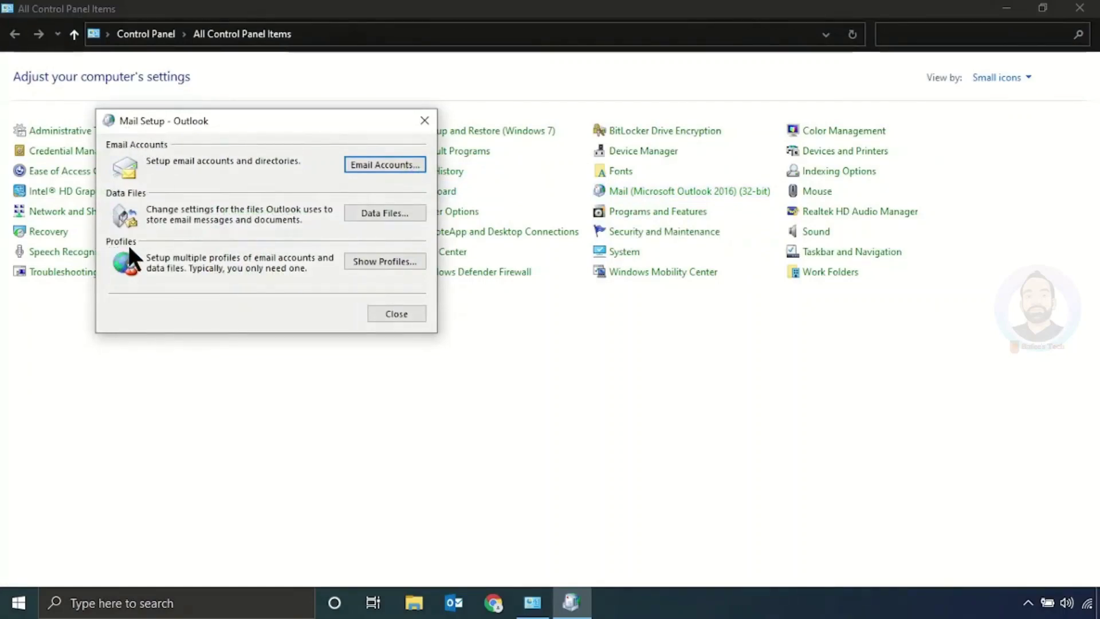
Step: Add a new mail profile named after the user from the Show Profiles list
left_click(363, 264)
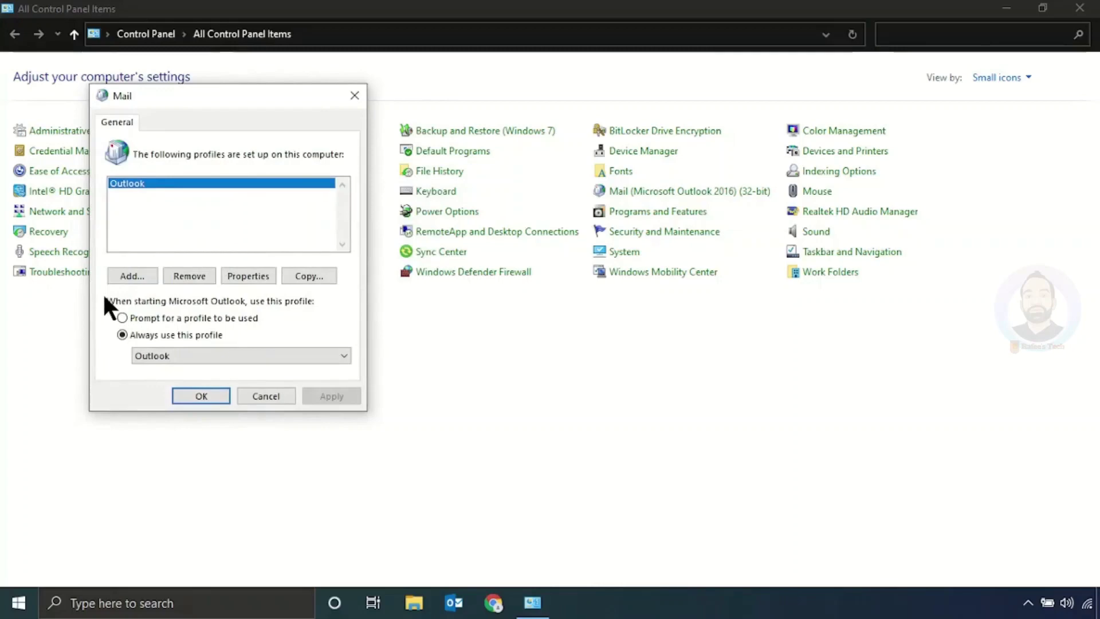
left_click(131, 276)
type("R")
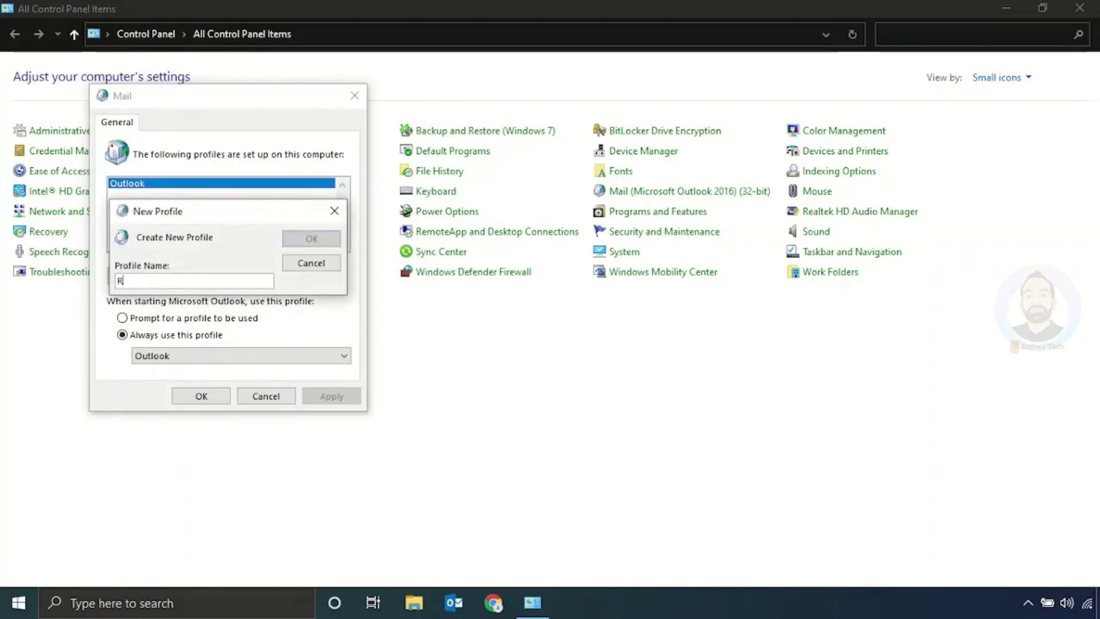
type("afeeq")
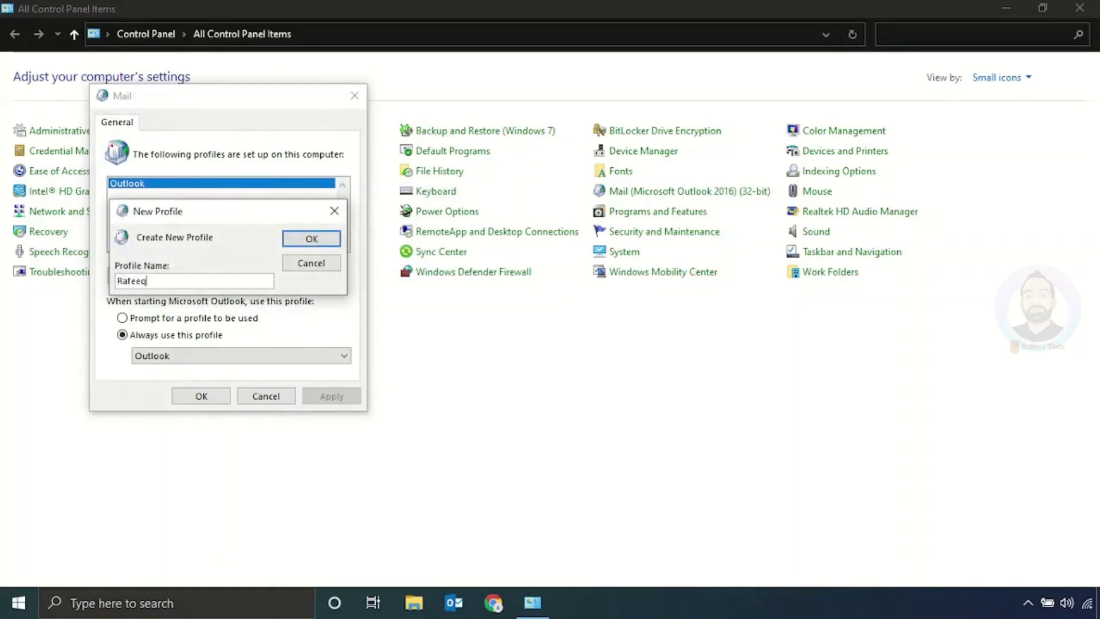
left_click(301, 240)
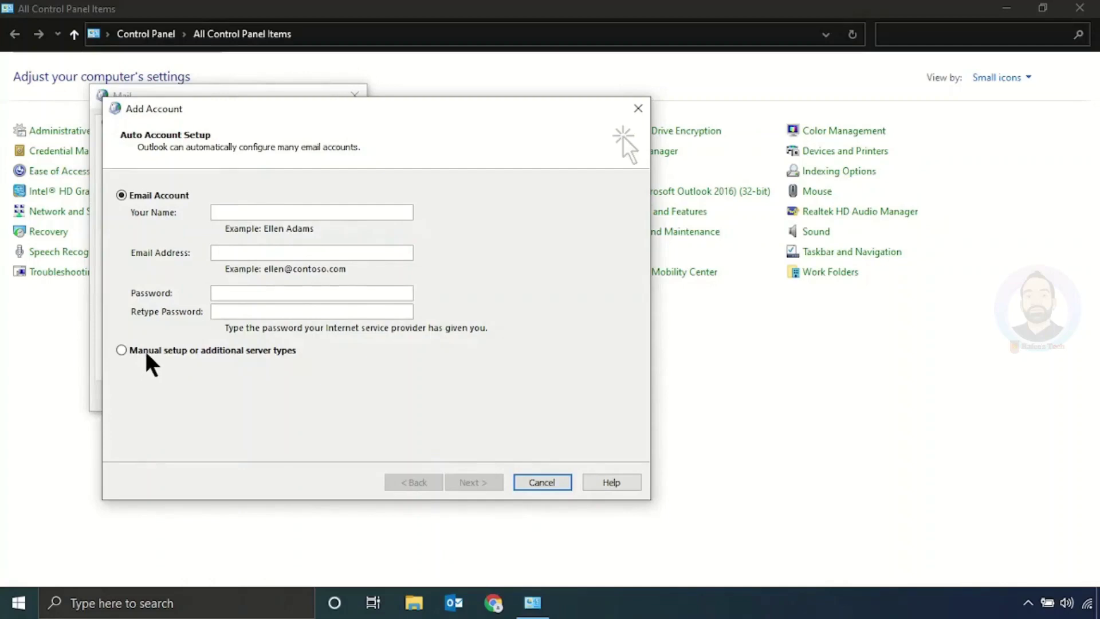
Step: Choose manual setup with the POP or IMAP account type
left_click(122, 351)
left_click(448, 478)
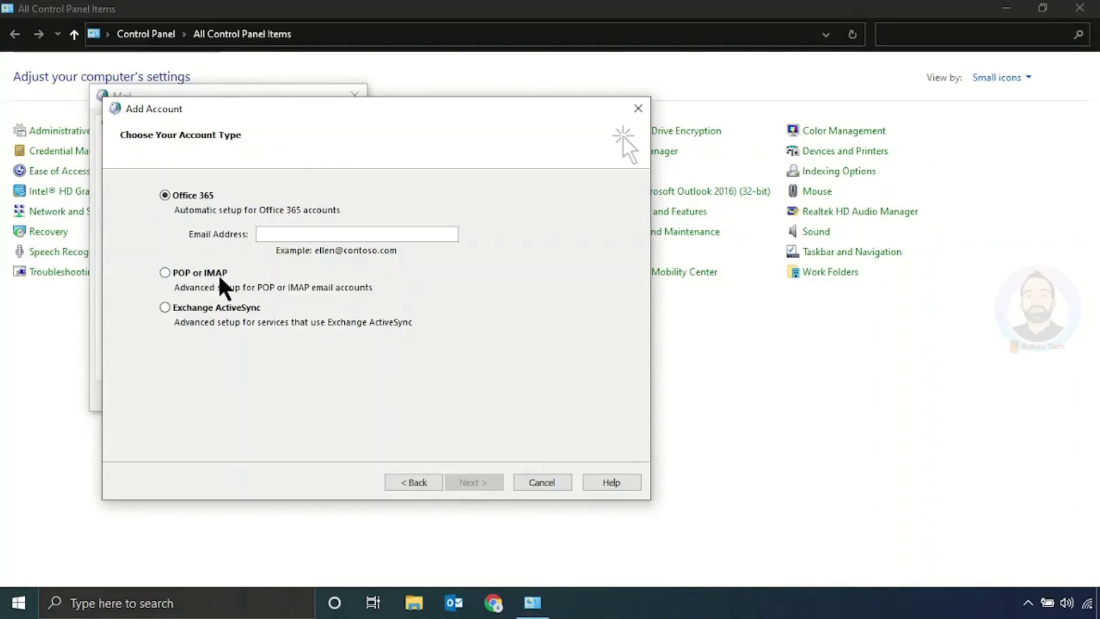
left_click(166, 273)
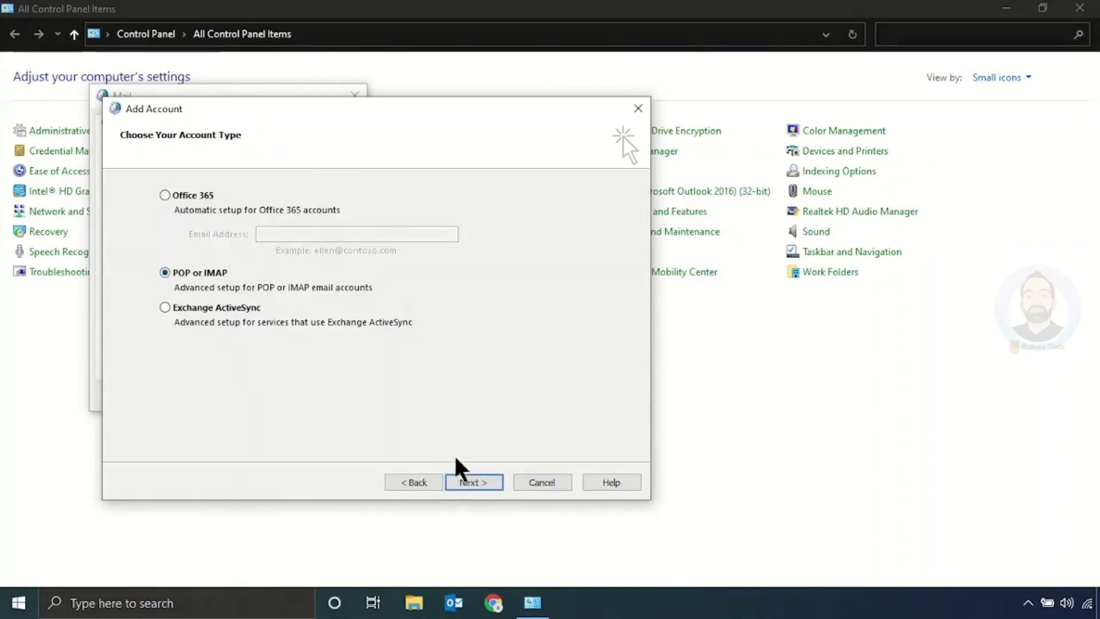
left_click(466, 482)
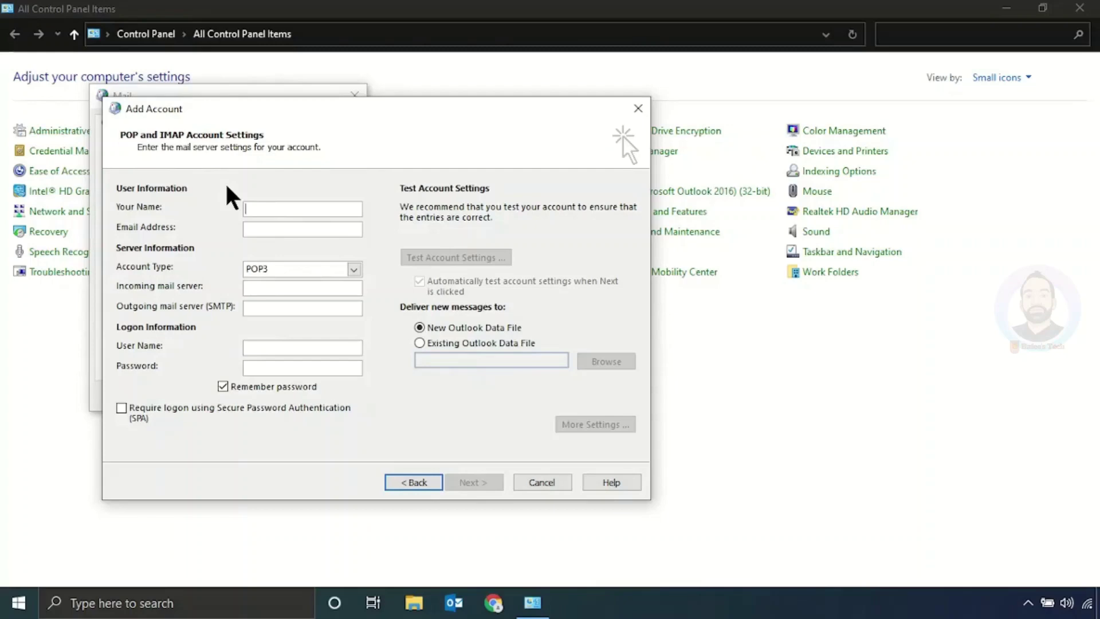
Step: Enter the account holder's name and e-mail address, and set the account type to IMAP
type("Rafeeq")
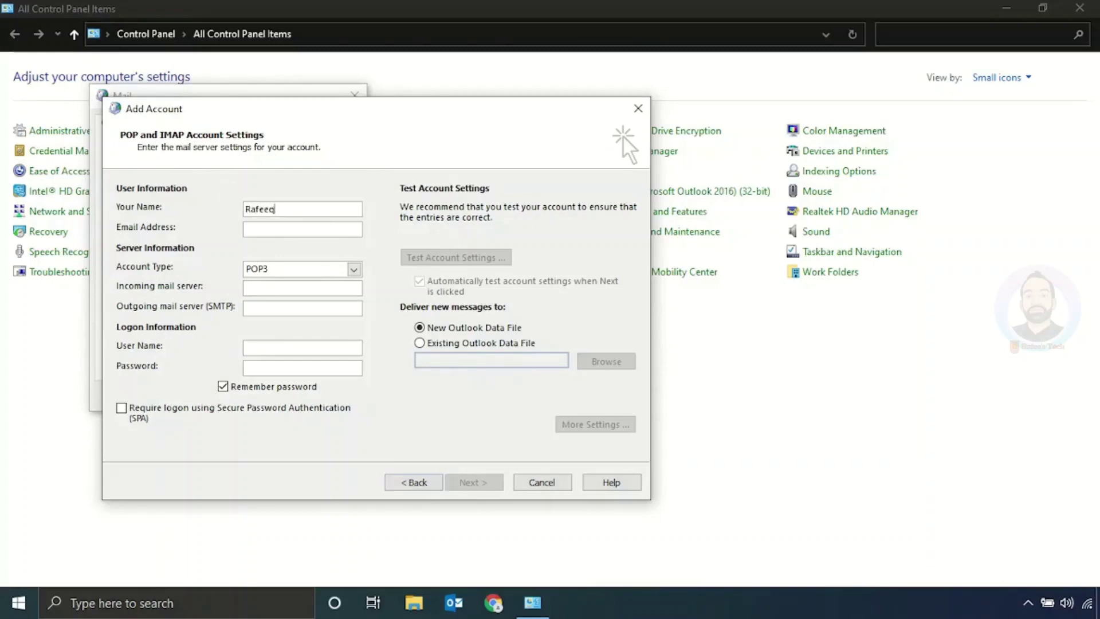
left_click(343, 228)
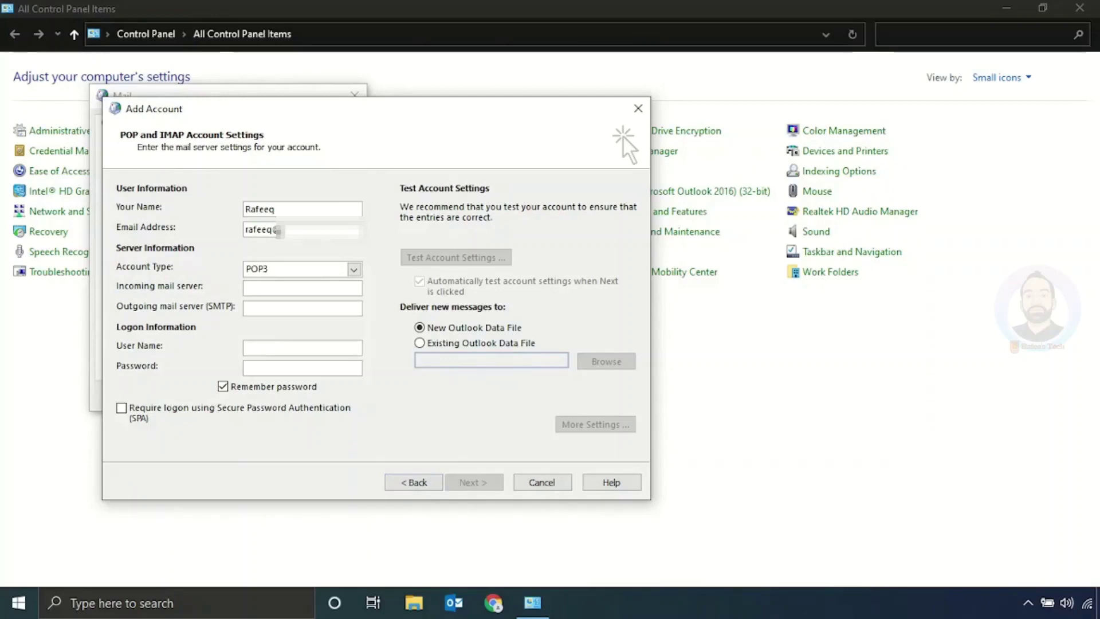
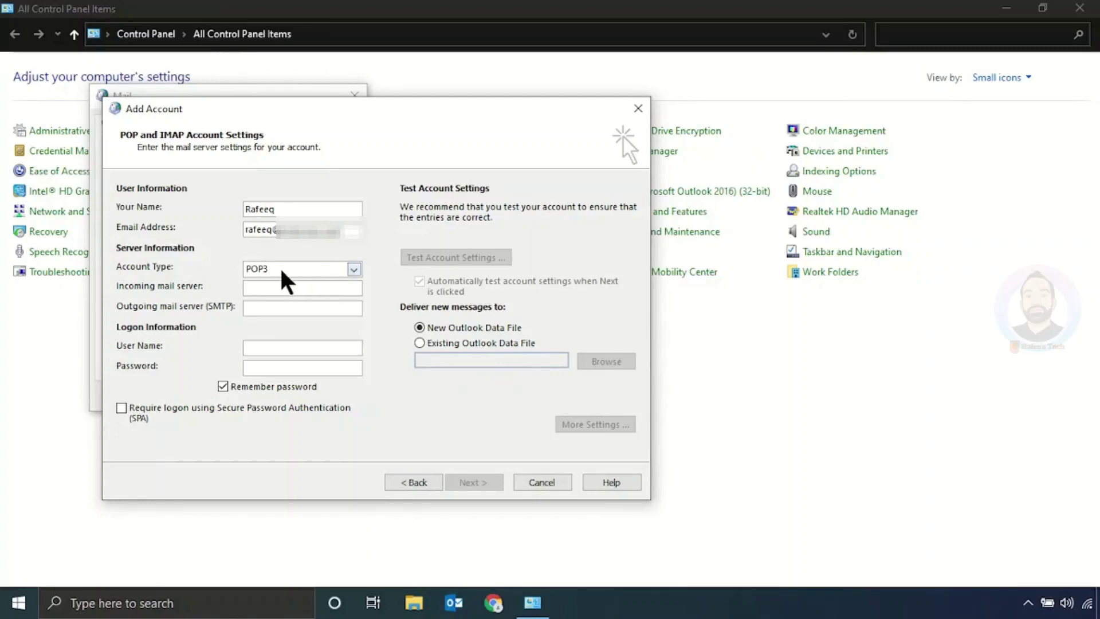
key("Tab")
left_click(297, 273)
left_click(294, 295)
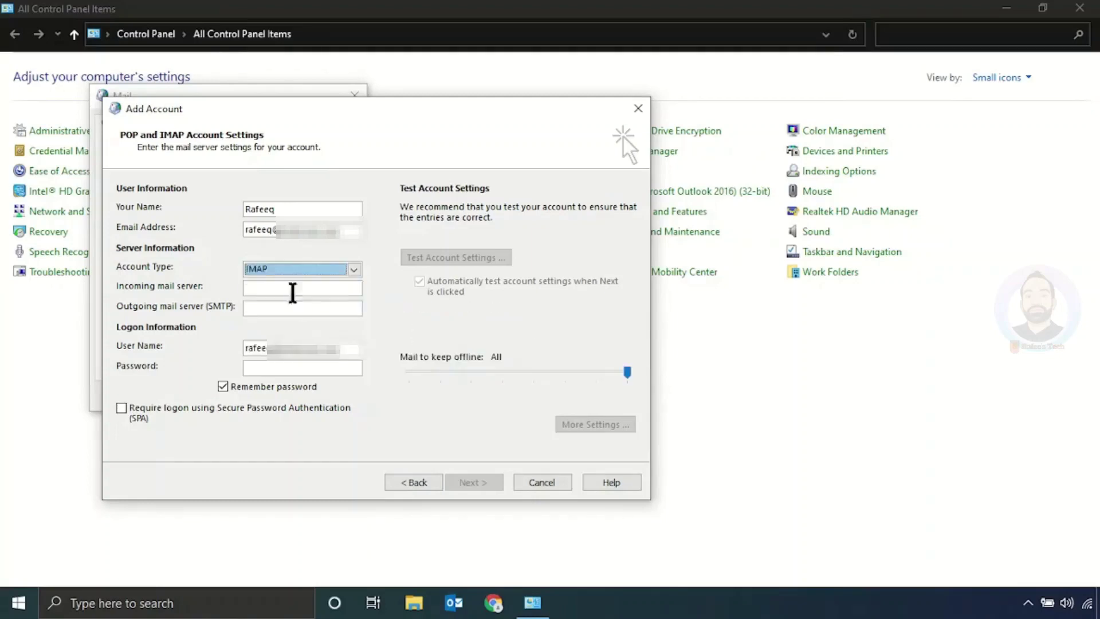
Step: Set incoming server imap.seeserver.net and outgoing server smtpout.secureserver.net
left_click(294, 289)
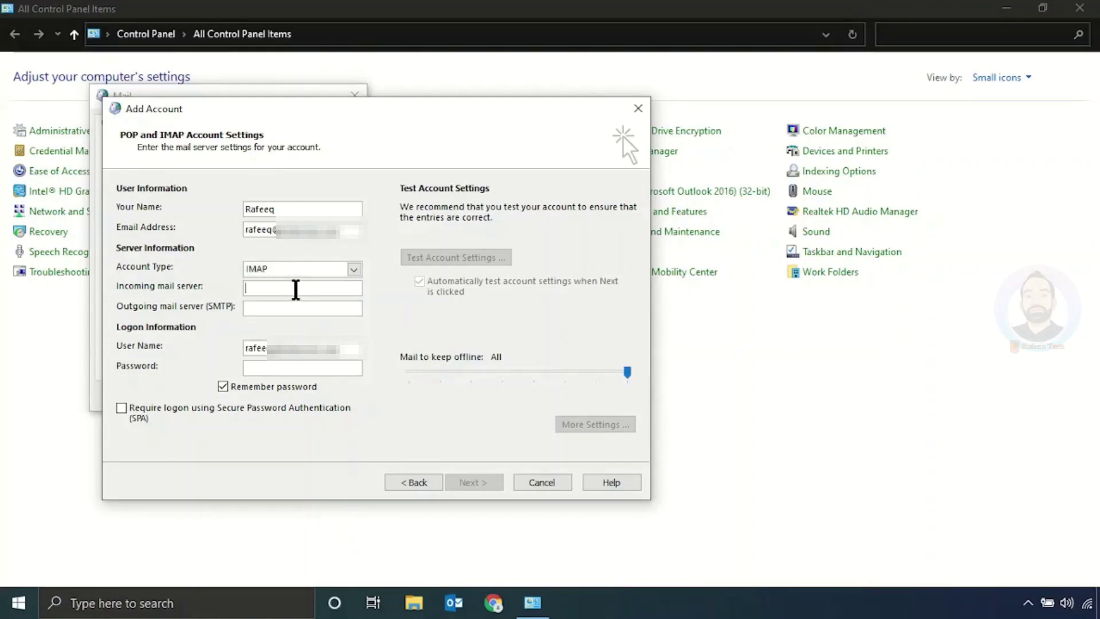
type("imap.s")
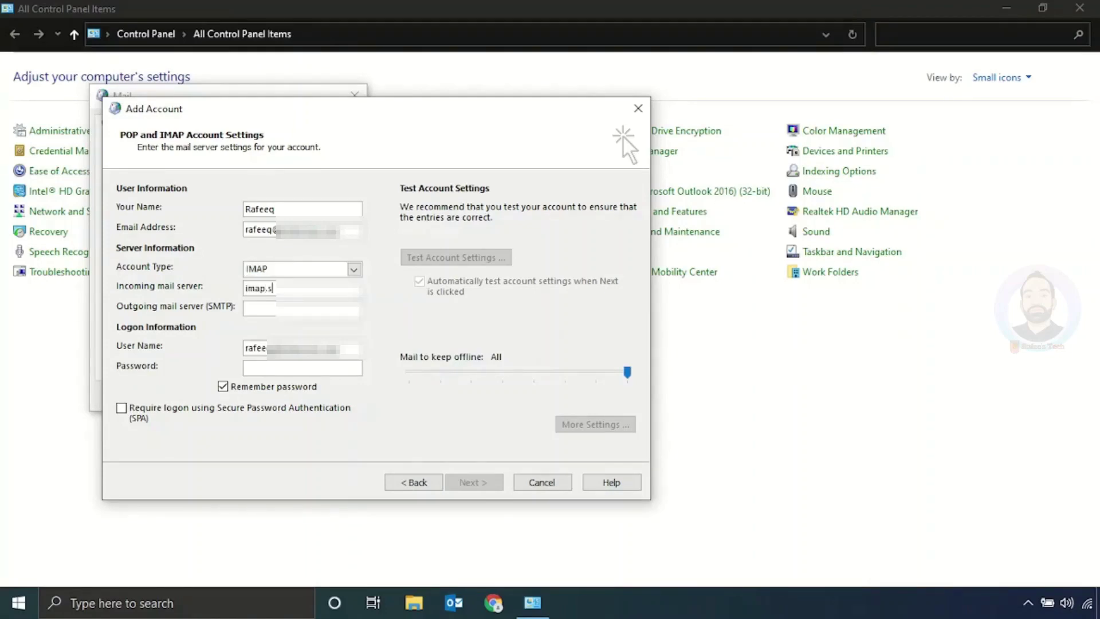
type("eeserver.net")
key("Tab")
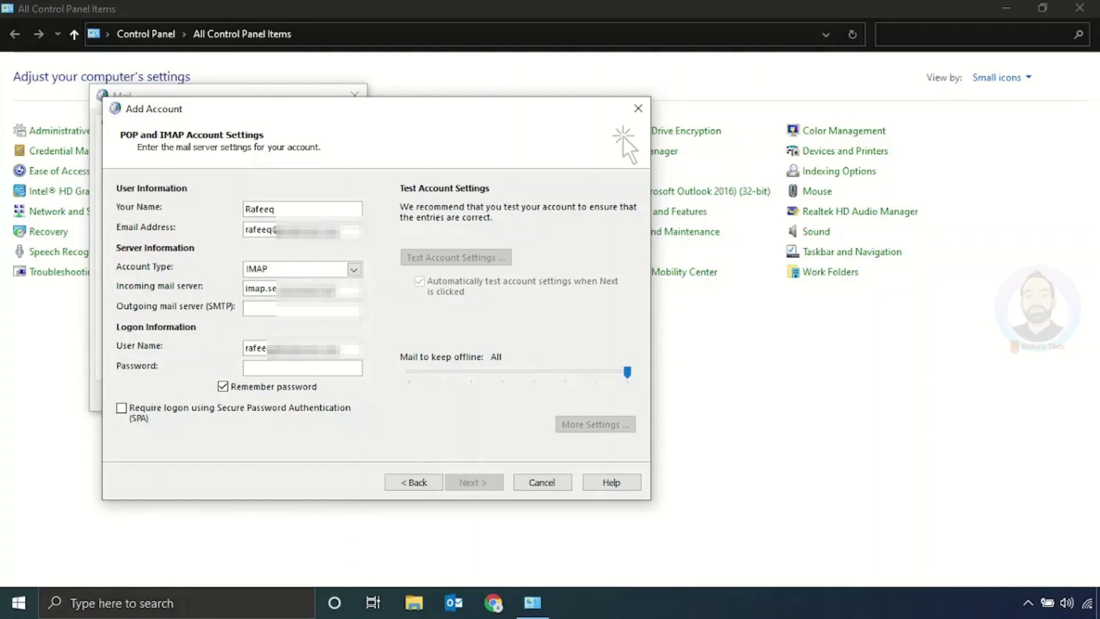
type("smtpout.secur")
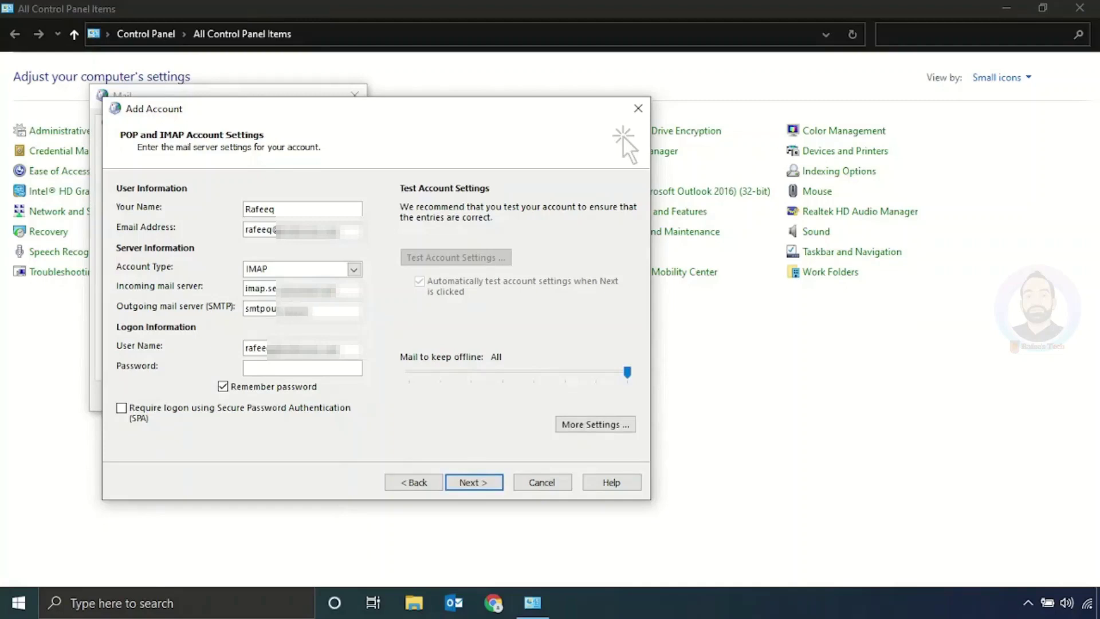
type("eserver.net")
key("Tab")
key("Tab")
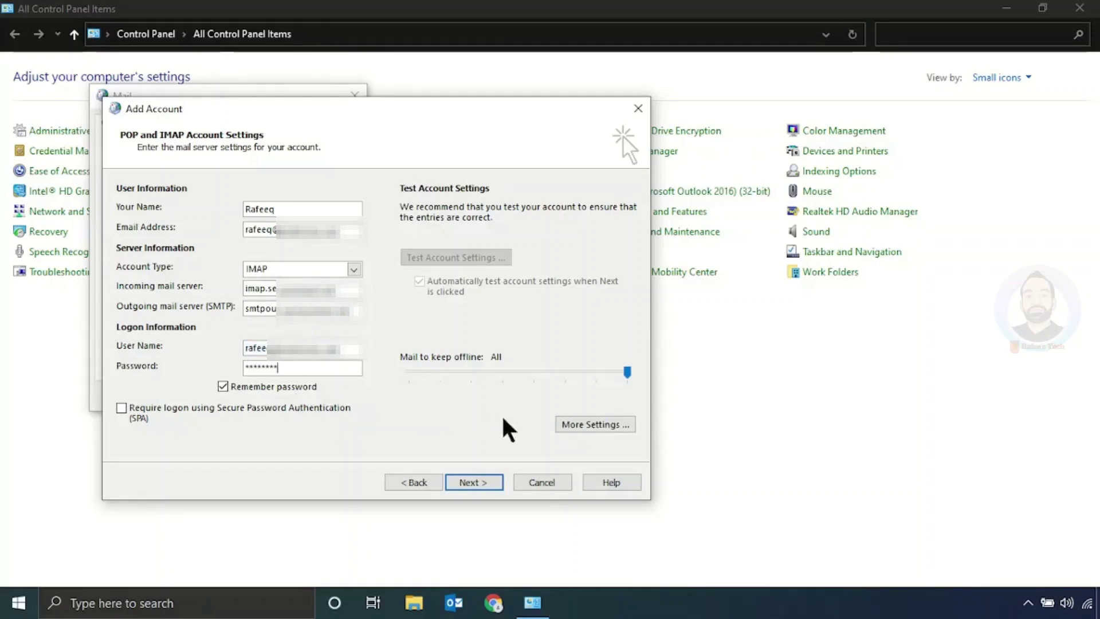
Step: In More Settings, require authentication for the outgoing SMTP server
left_click(589, 429)
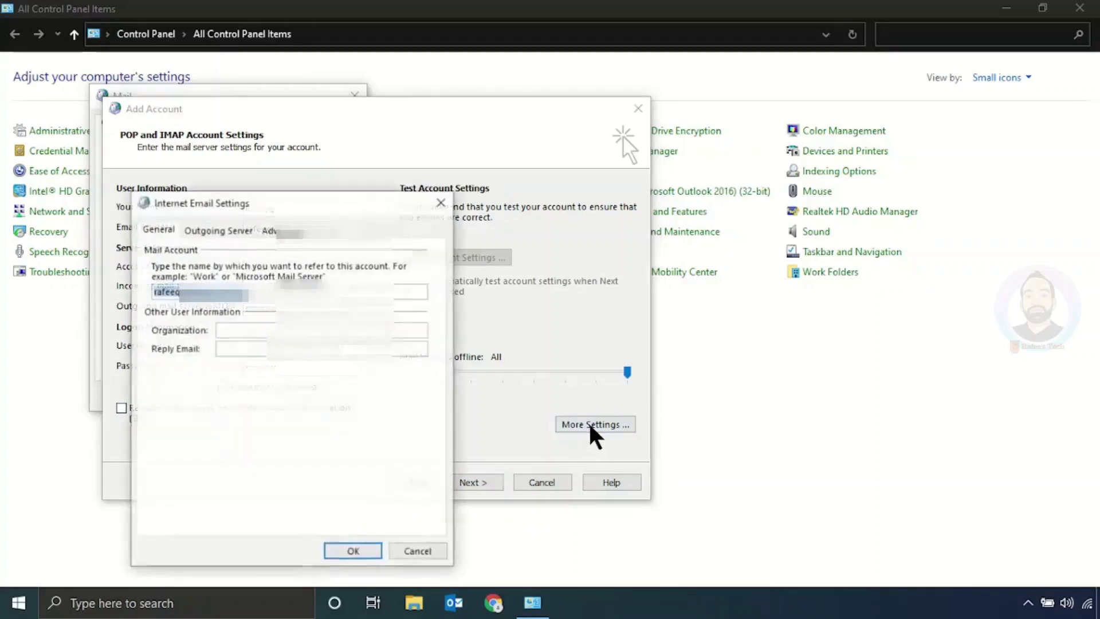
left_click(217, 231)
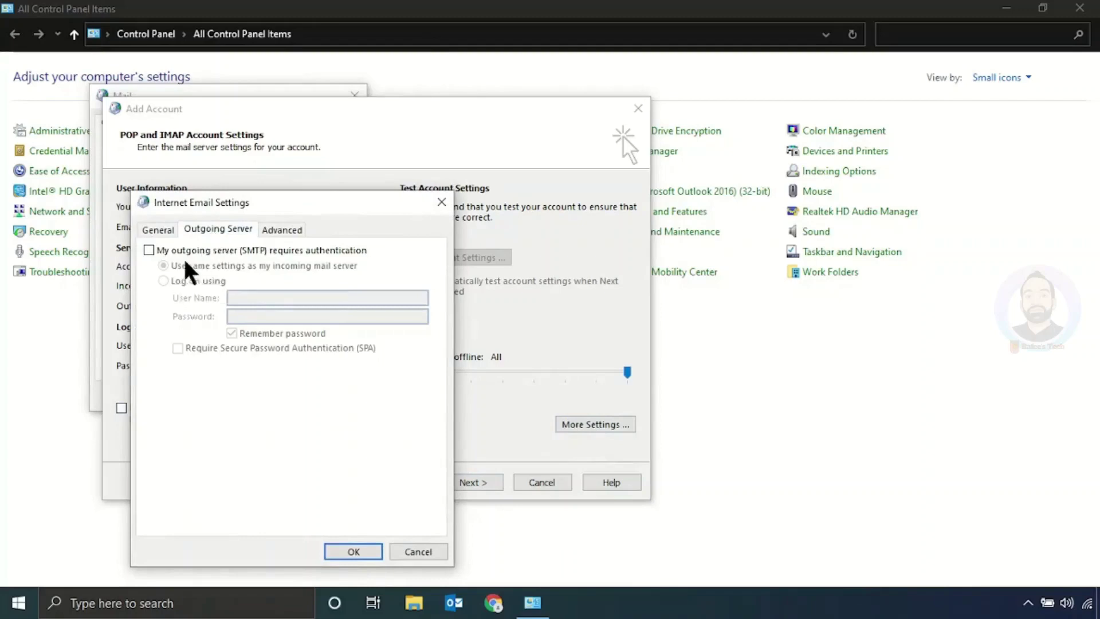
left_click(149, 250)
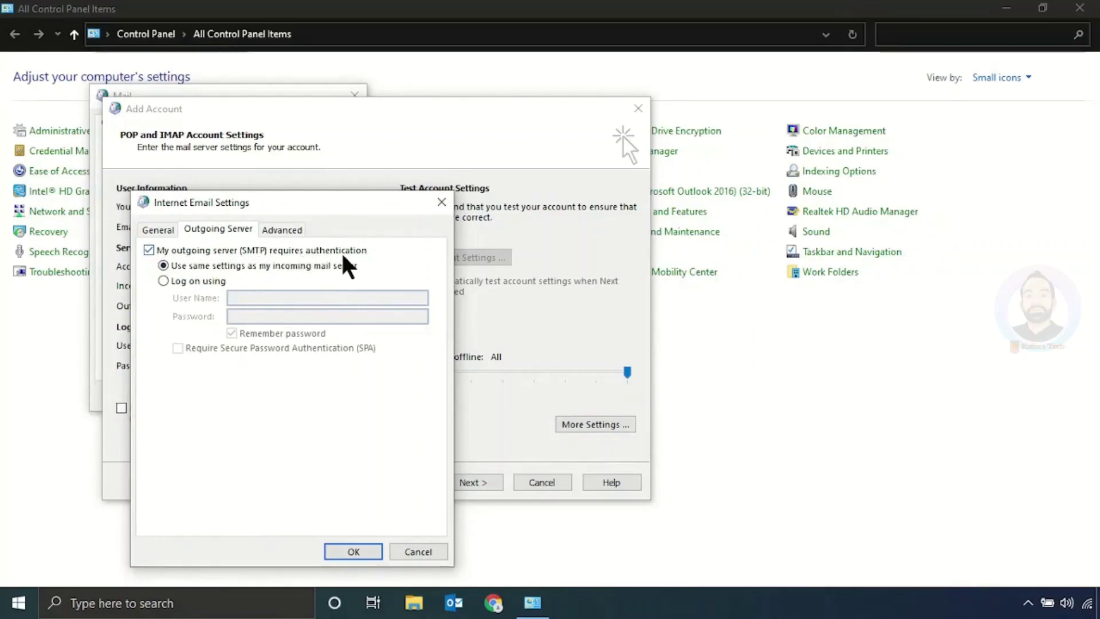
Step: Set IMAP port 993 and SMTP port 465, both with SSL/TLS encryption, and save
left_click(282, 230)
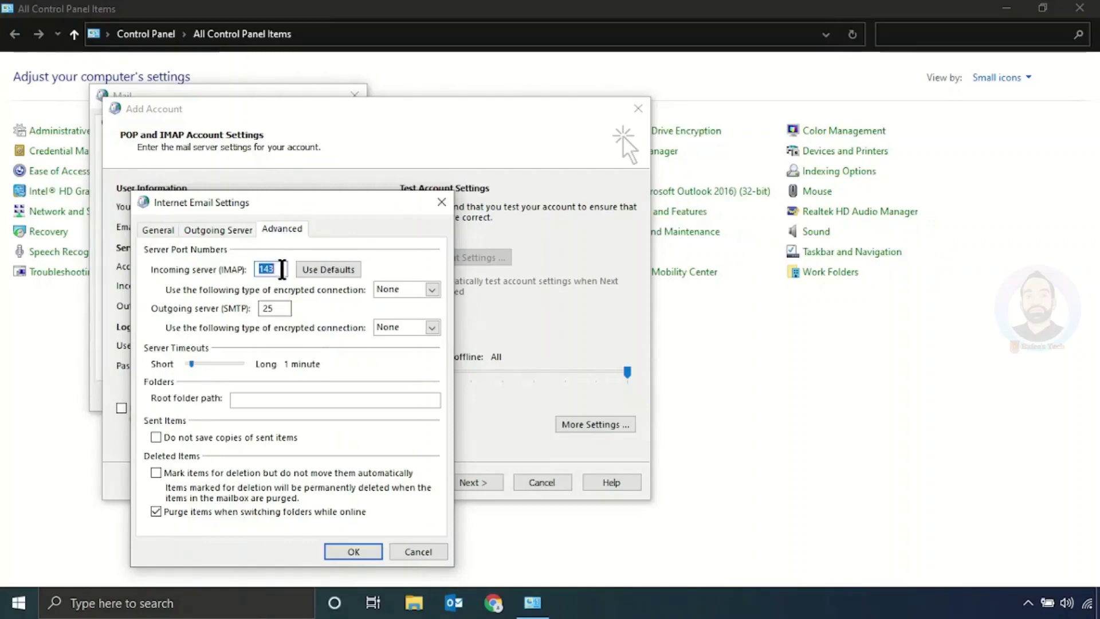
type("993")
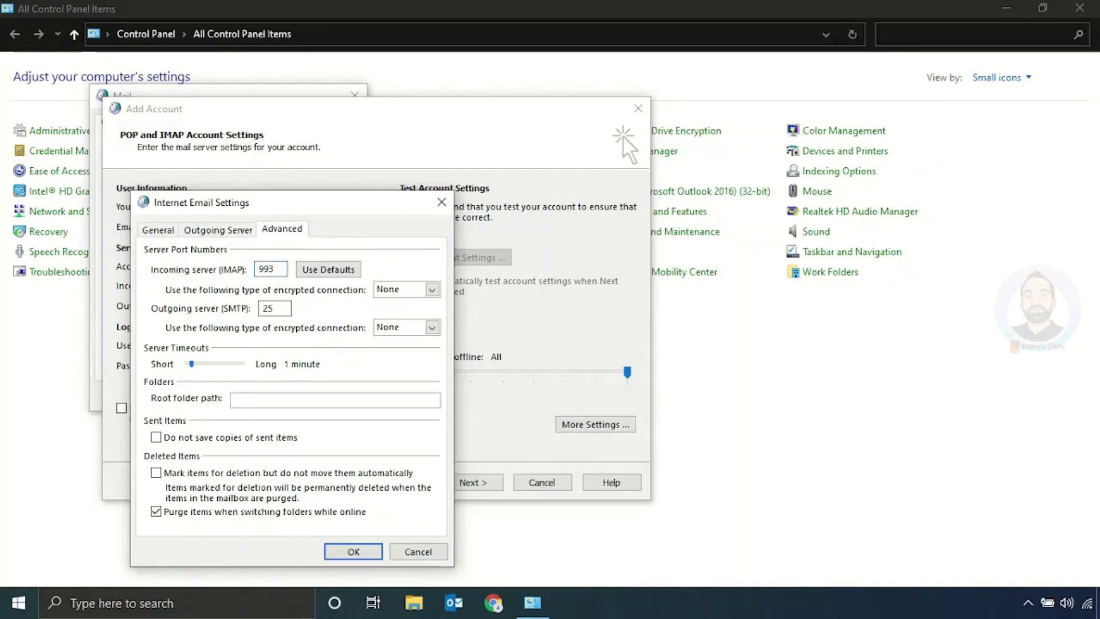
left_click(401, 290)
left_click(394, 318)
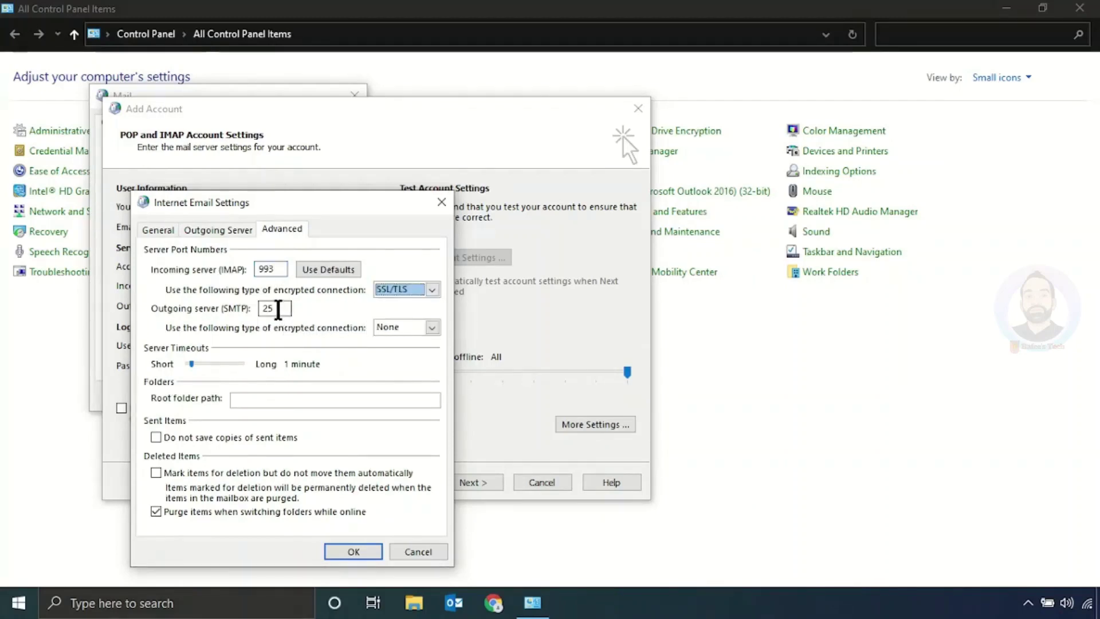
double_click(278, 309)
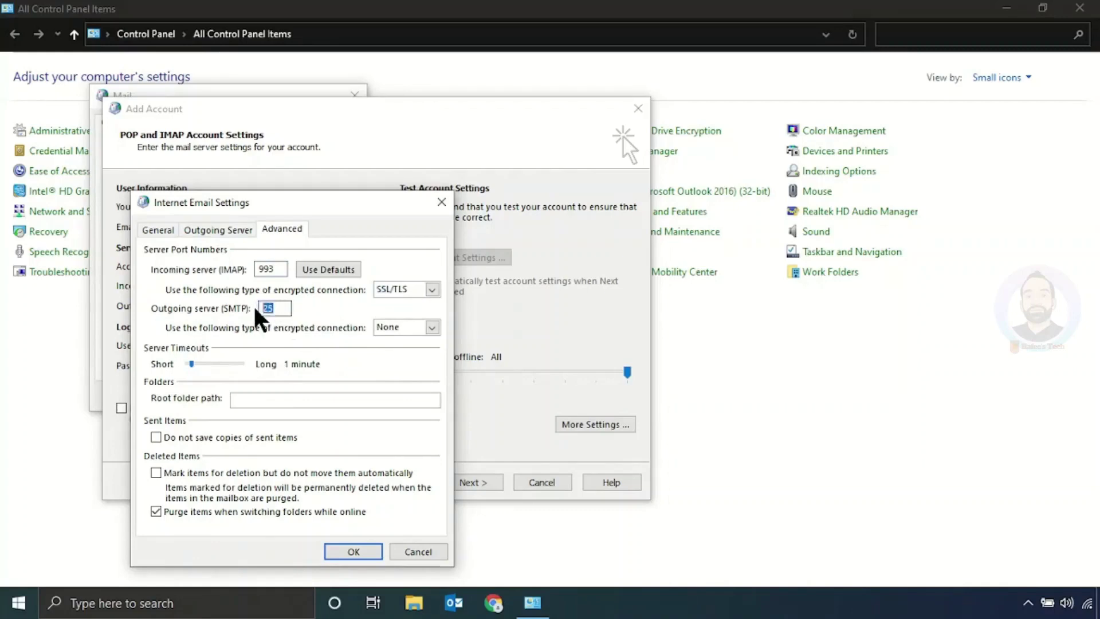
type("465")
left_click(393, 329)
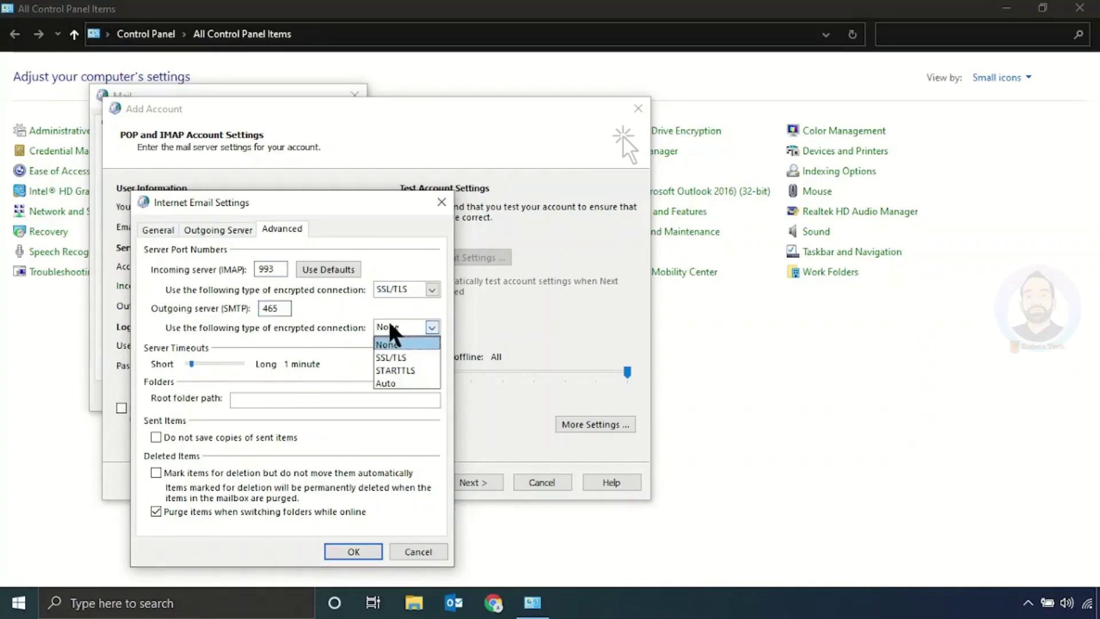
left_click(392, 357)
double_click(271, 309)
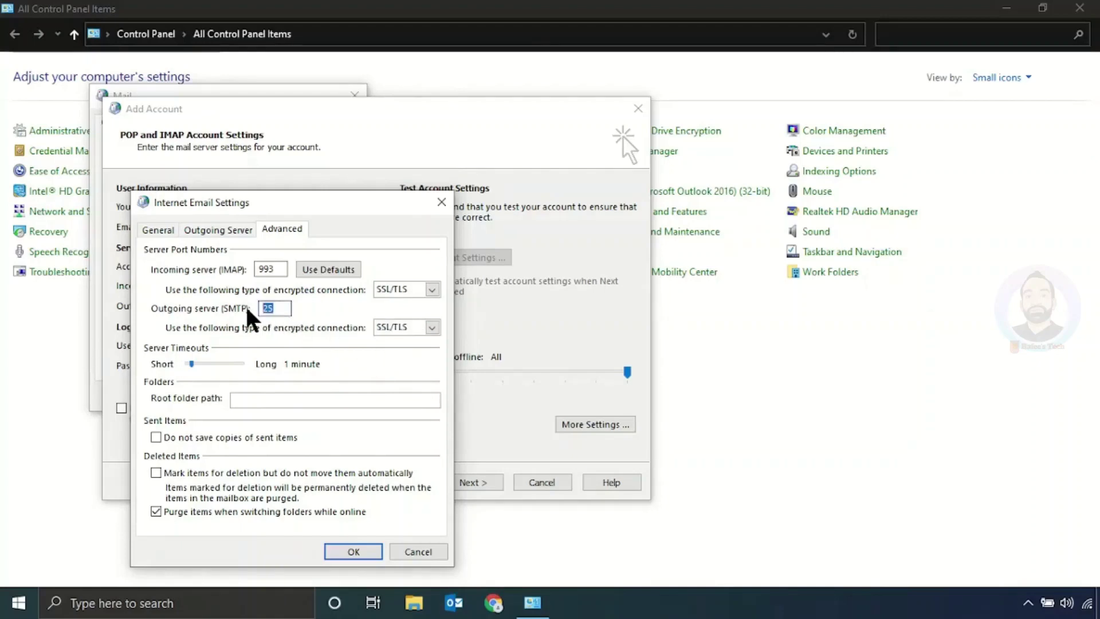
type("465")
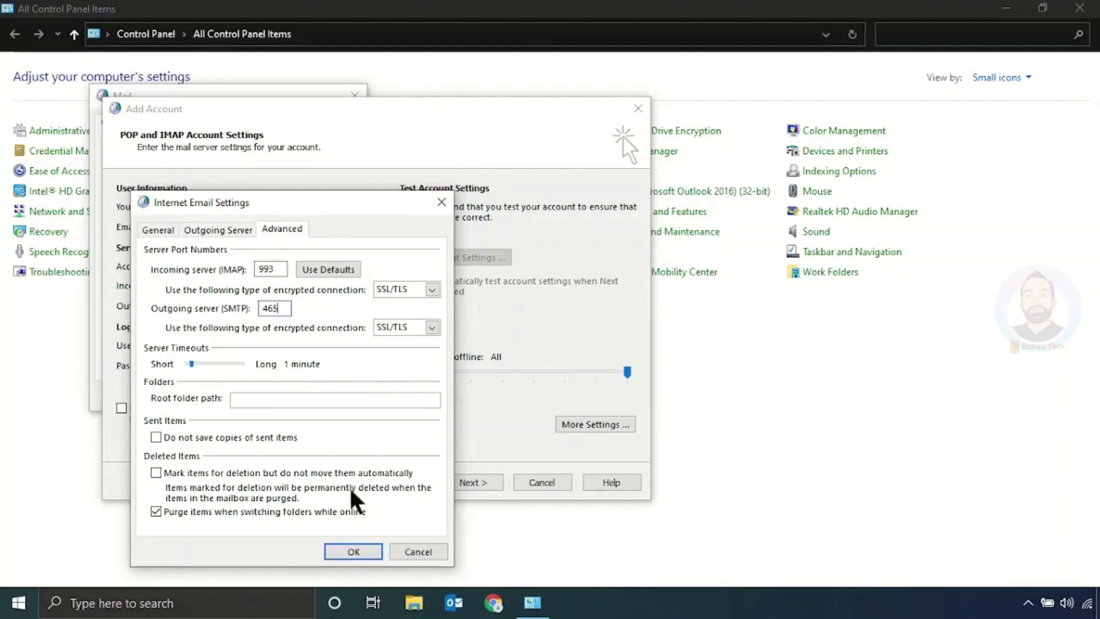
left_click(357, 551)
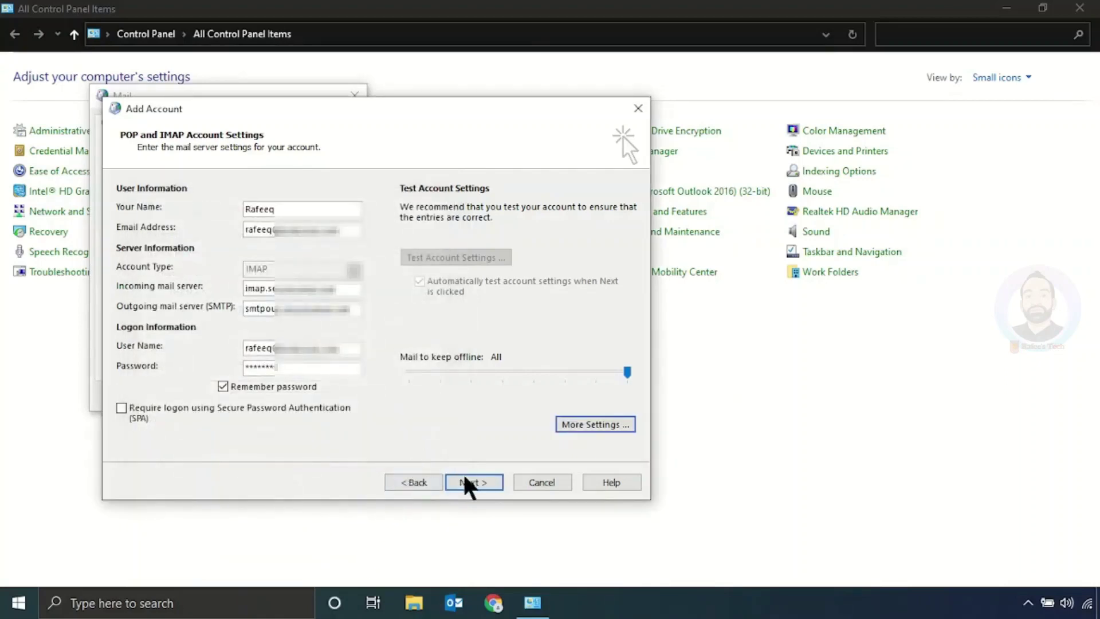
Step: Test the account login, dismiss the successful results, and finish adding the account
left_click(470, 487)
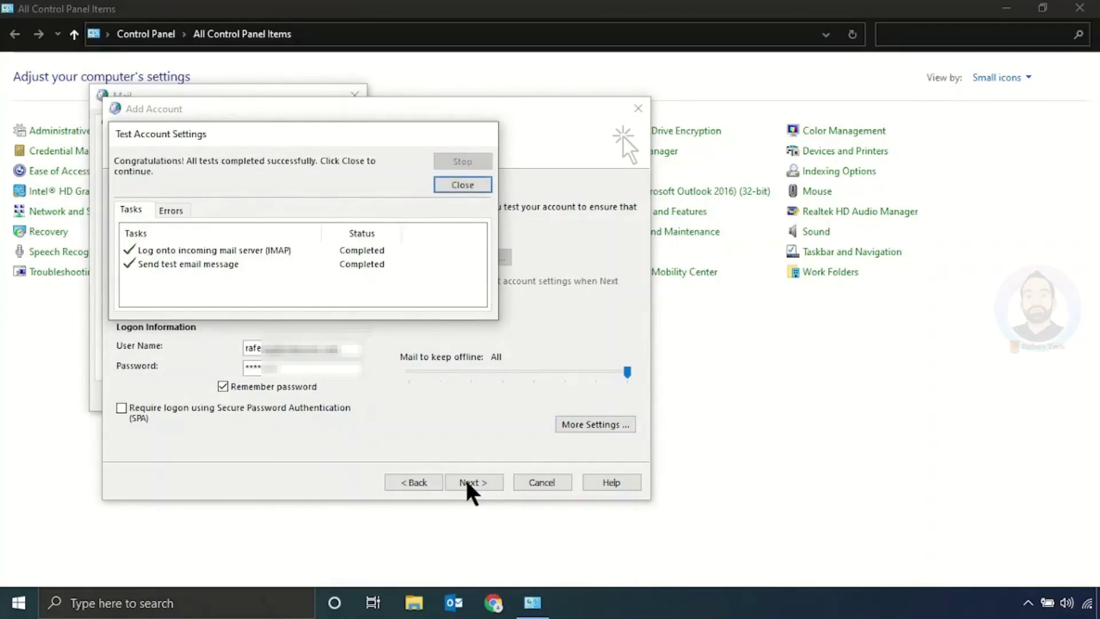
left_click(466, 186)
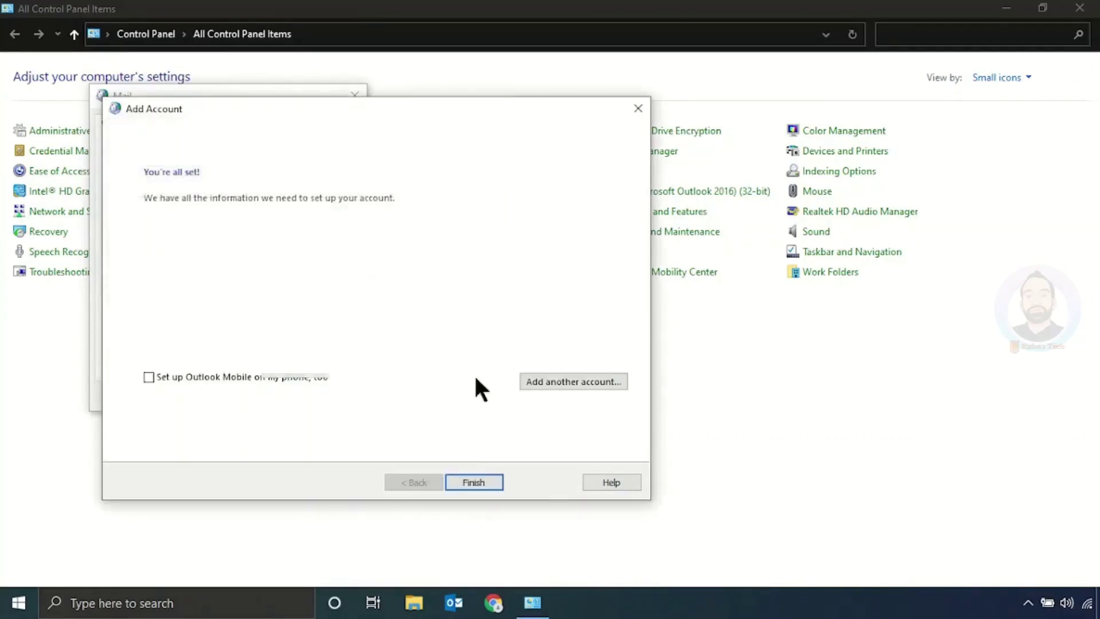
left_click(473, 482)
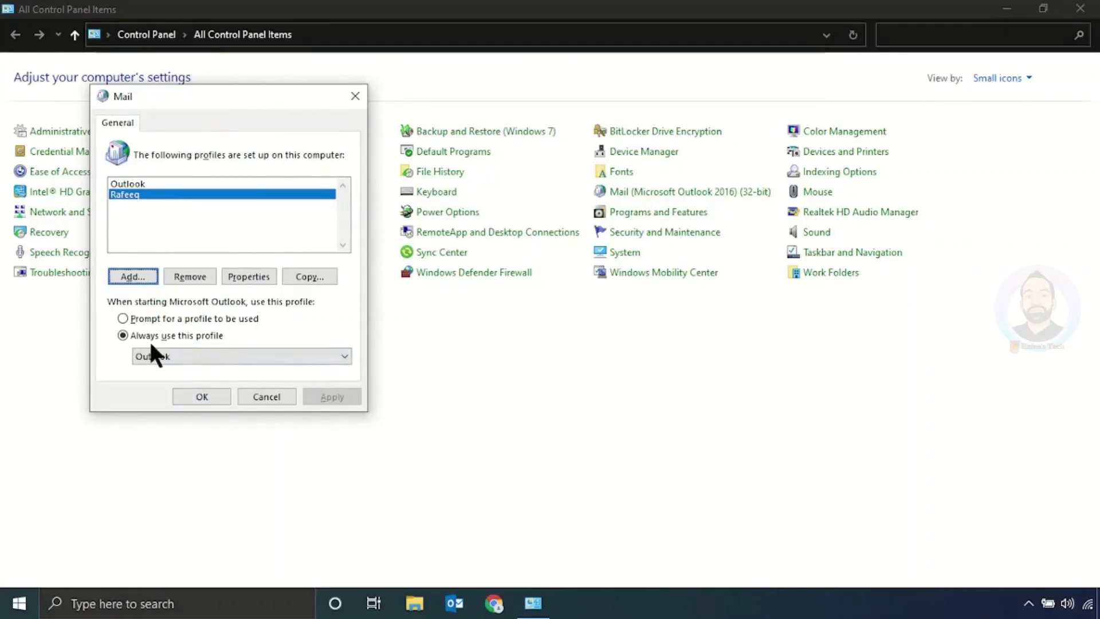
Step: Set 'Always use this profile' to the new profile, apply, and close Mail settings
left_click(195, 355)
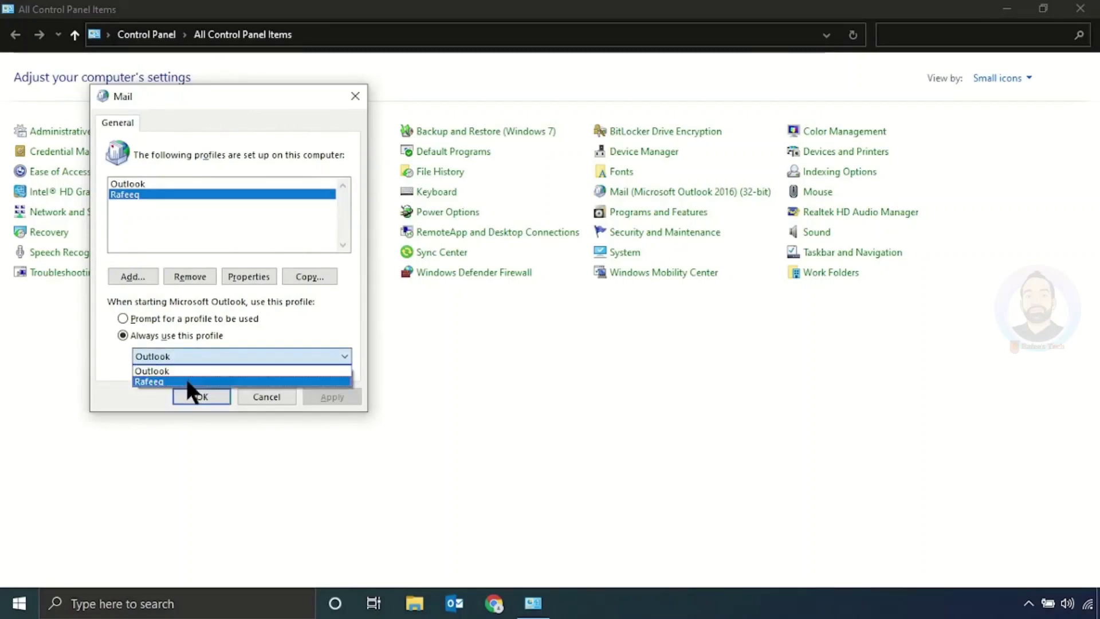
left_click(187, 379)
left_click(329, 396)
left_click(210, 395)
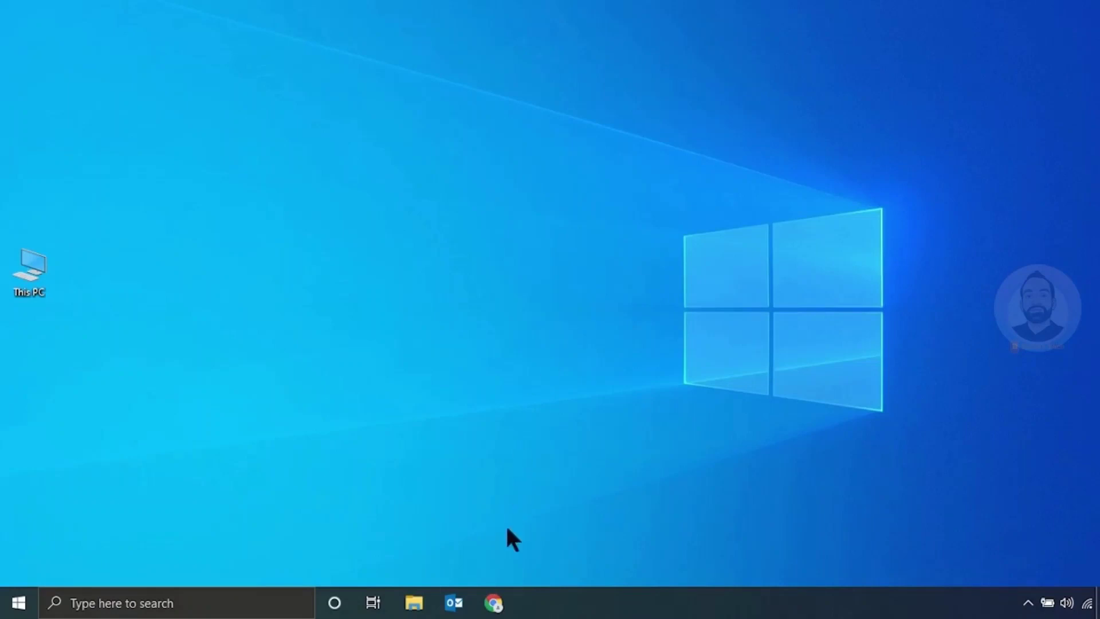
Step: Launch Outlook and open File > Info > Account Settings to list email accounts
left_click(454, 601)
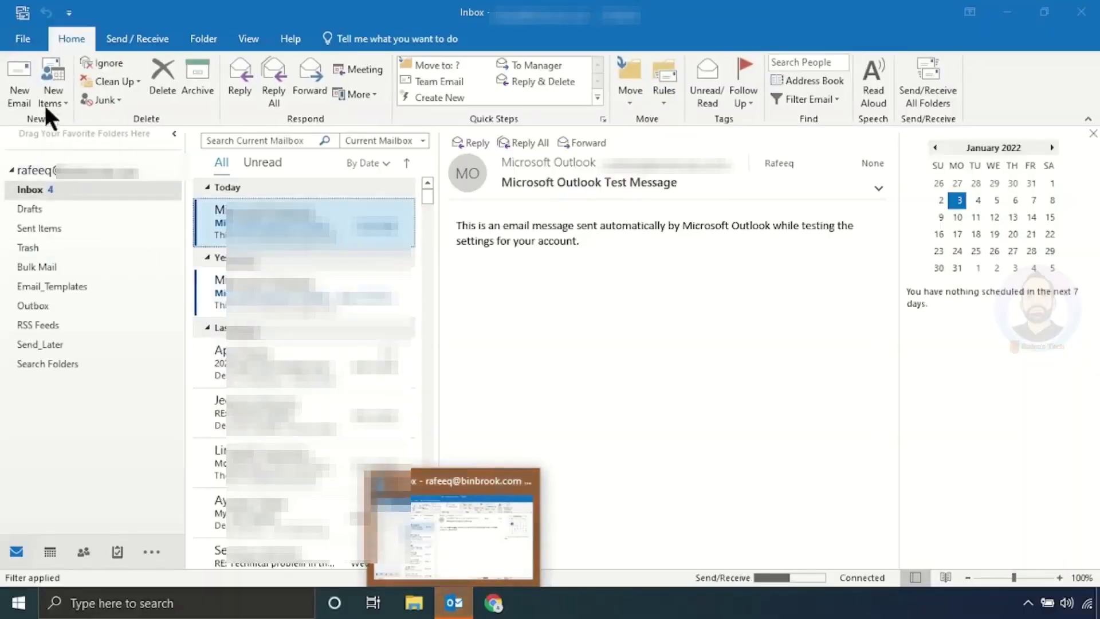
left_click(22, 37)
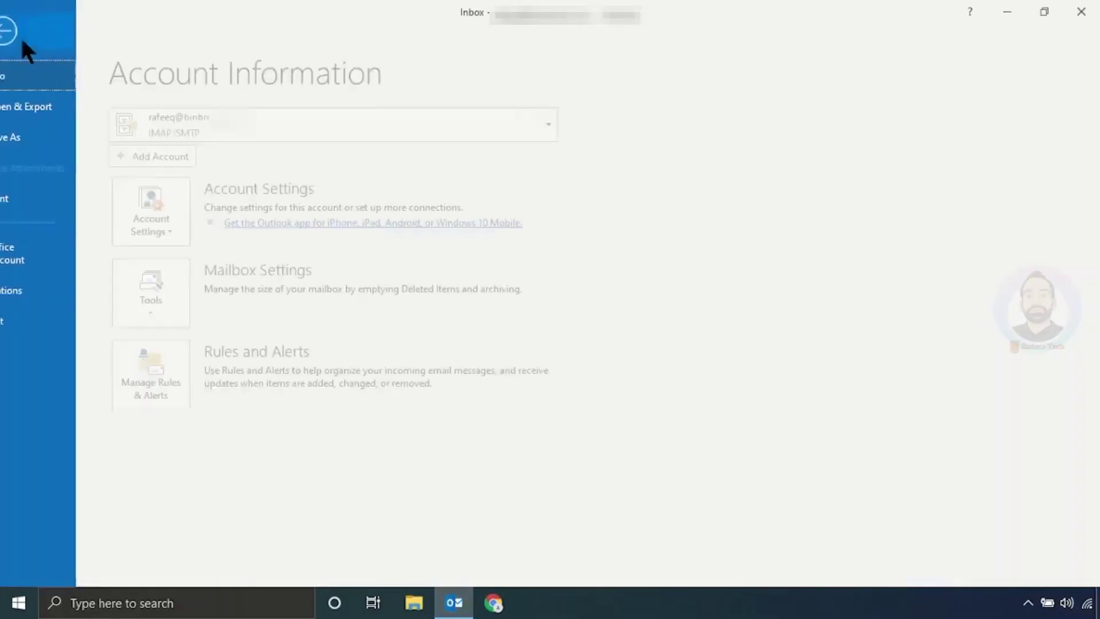
left_click(204, 232)
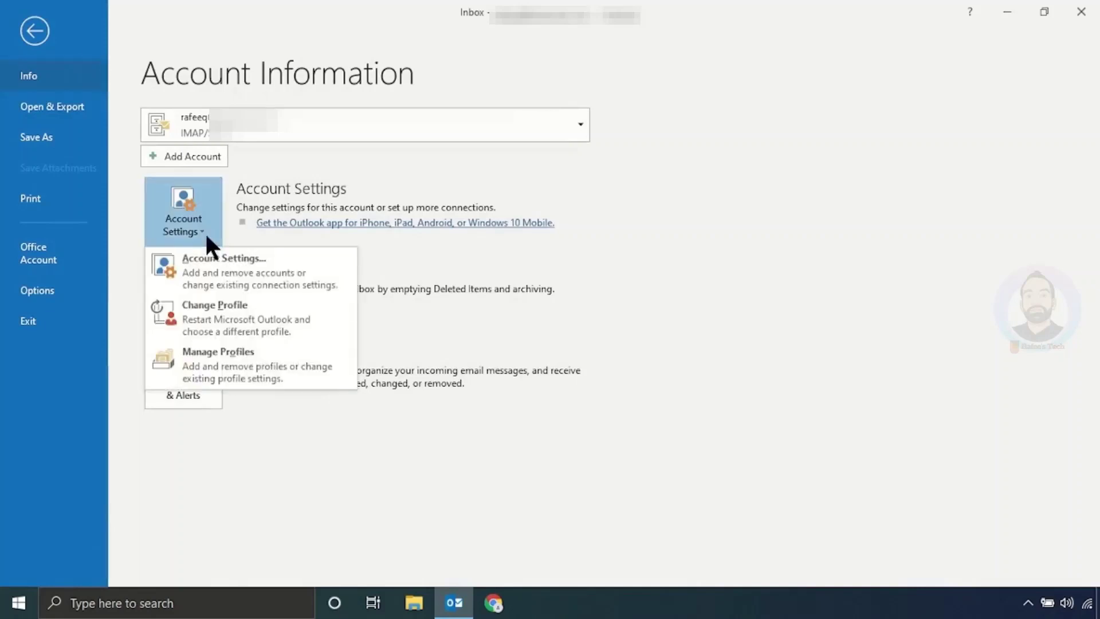
left_click(265, 278)
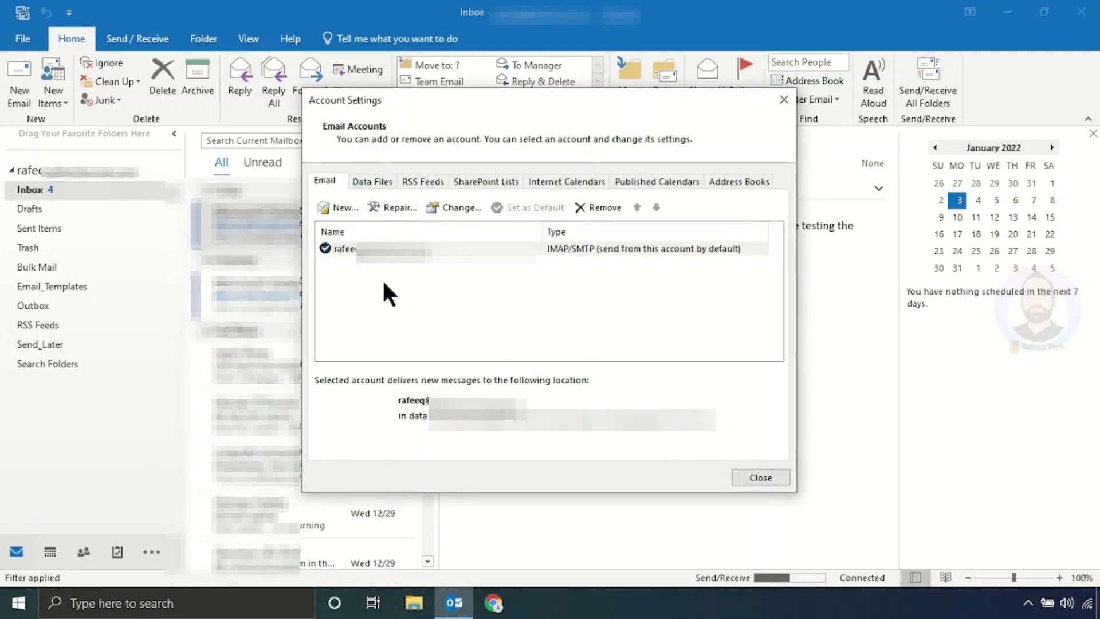
Step: Enter INBOX as the IMAP account's root folder path in its Advanced settings
left_click(373, 256)
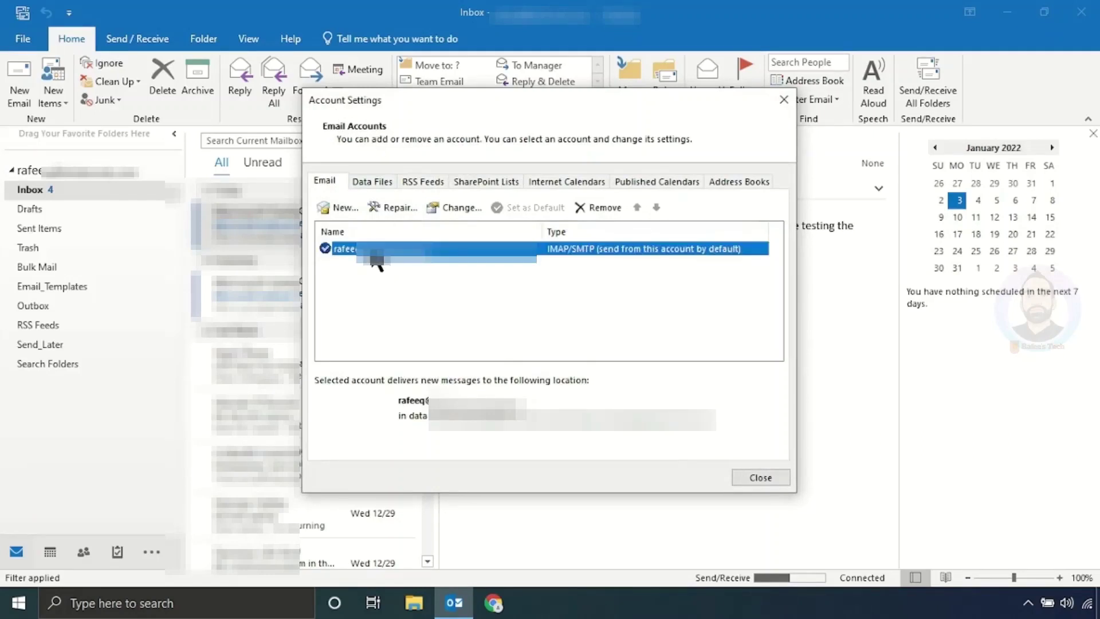
double_click(375, 252)
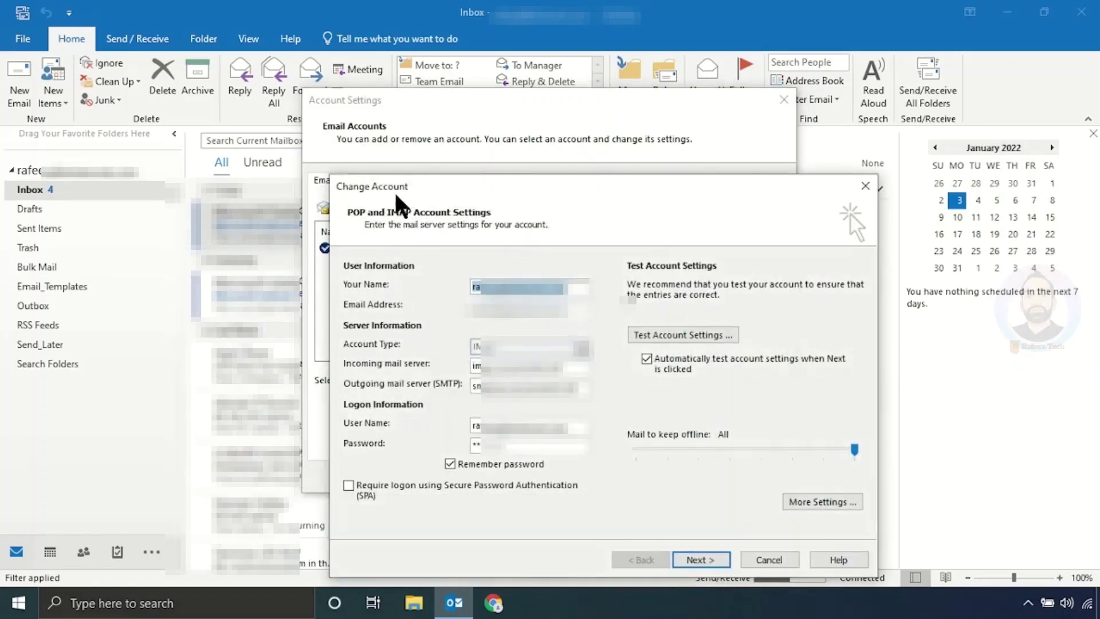
left_click(822, 501)
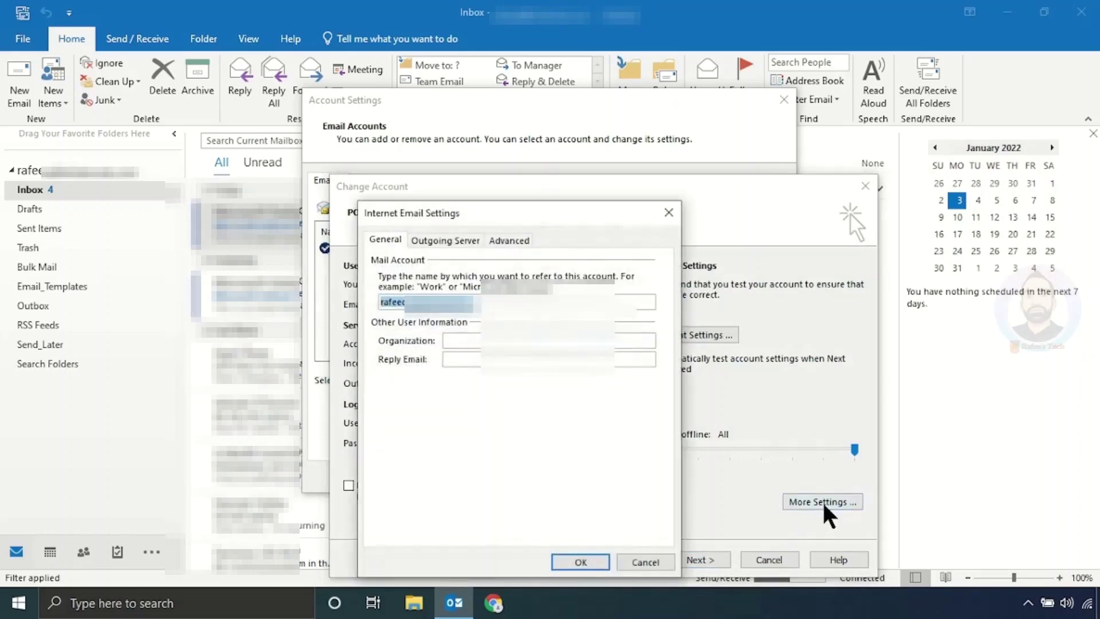
left_click(510, 240)
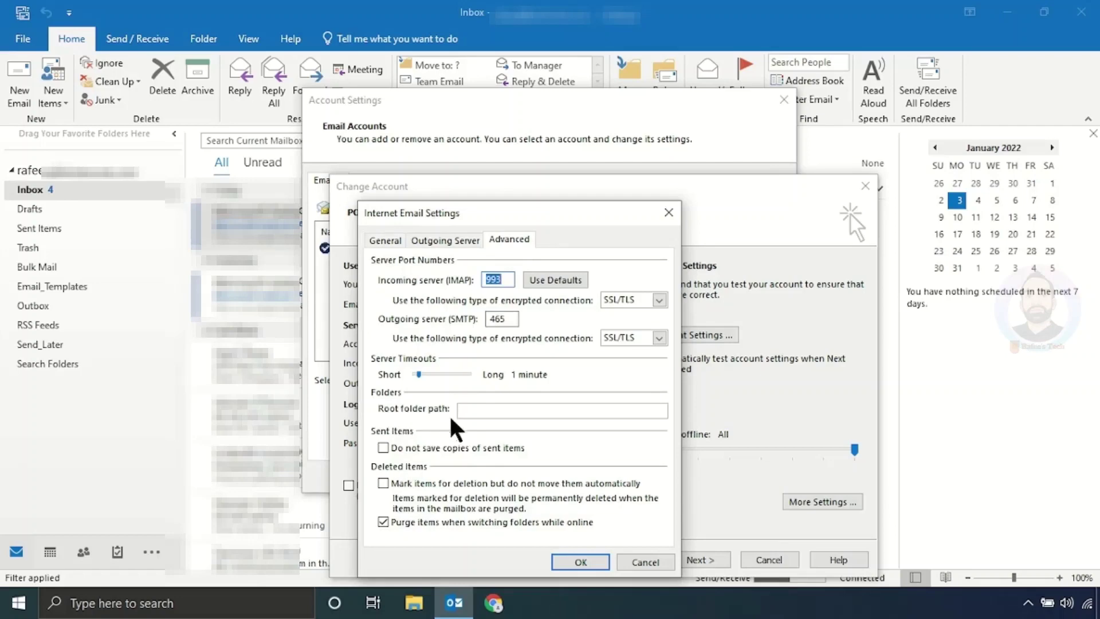
left_click(480, 410)
type("INBOX")
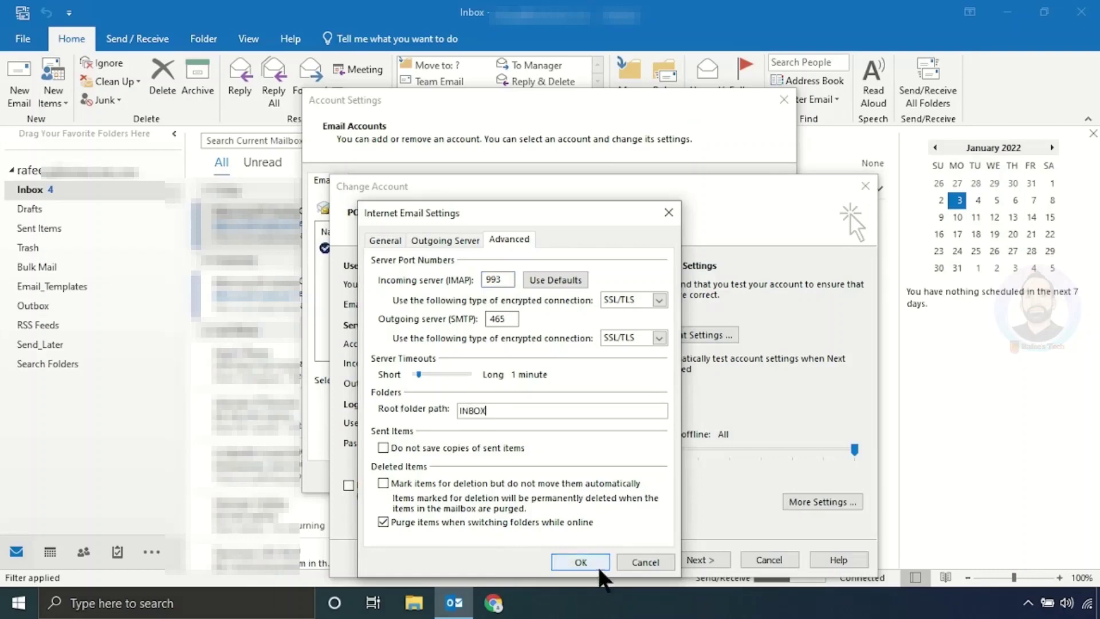
left_click(585, 562)
Step: Run the account test with the changed settings and close the successful results
left_click(702, 557)
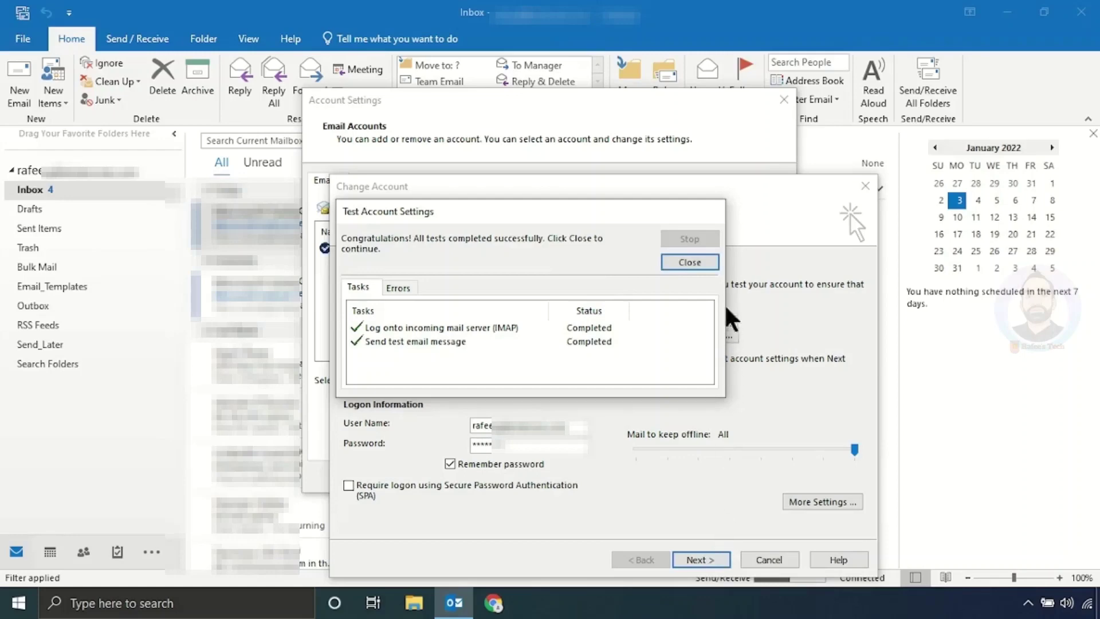
left_click(694, 261)
Step: Close Account Settings and restart Outlook so Drafts, Sent Items, Trash and Bulk Mail appear
left_click(714, 558)
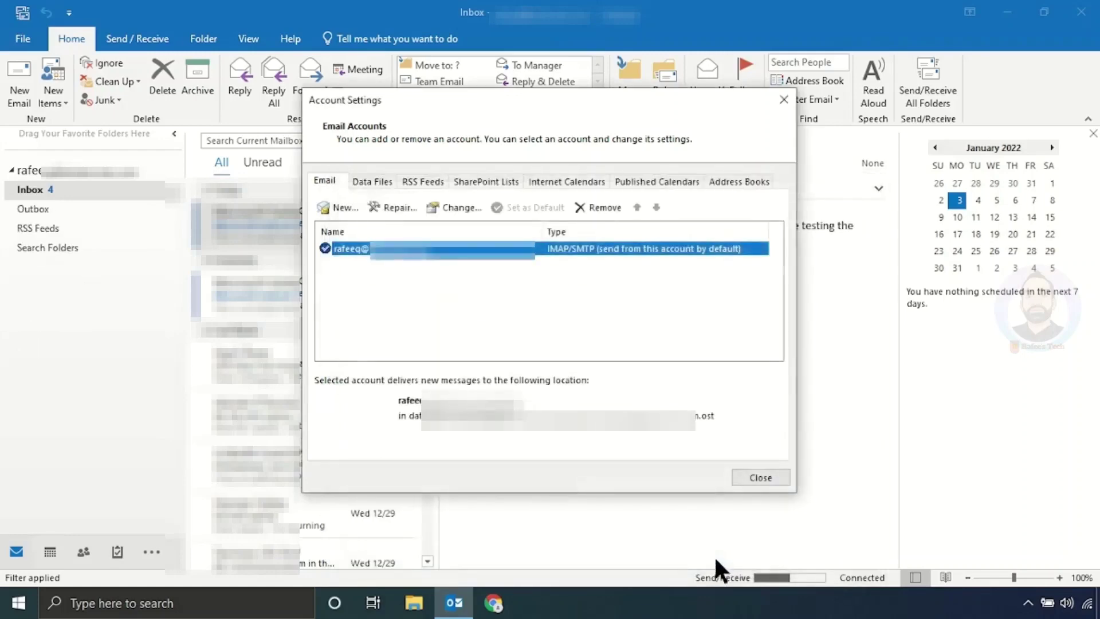
left_click(744, 476)
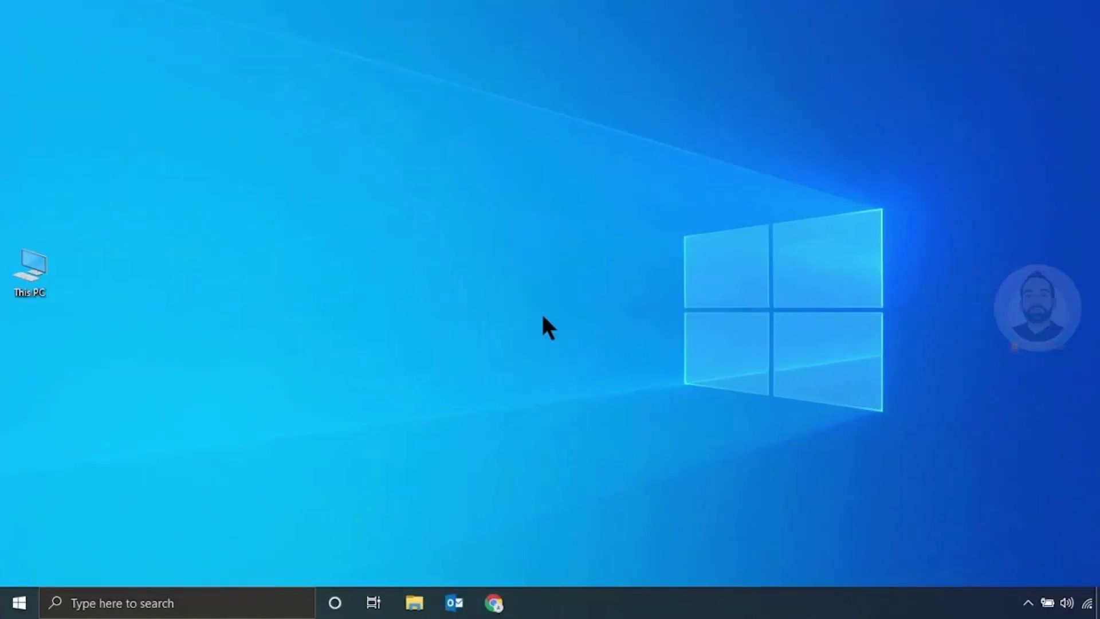
left_click(456, 603)
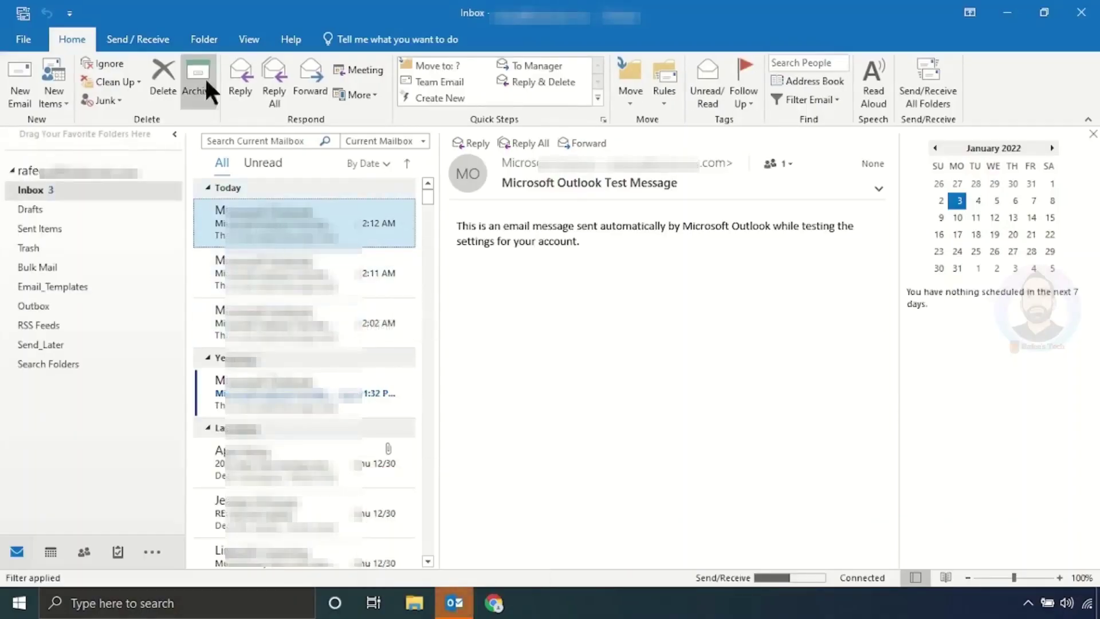
Step: Query the server's IMAP folders and select everything from Bulk Mail through Send_Later
left_click(204, 40)
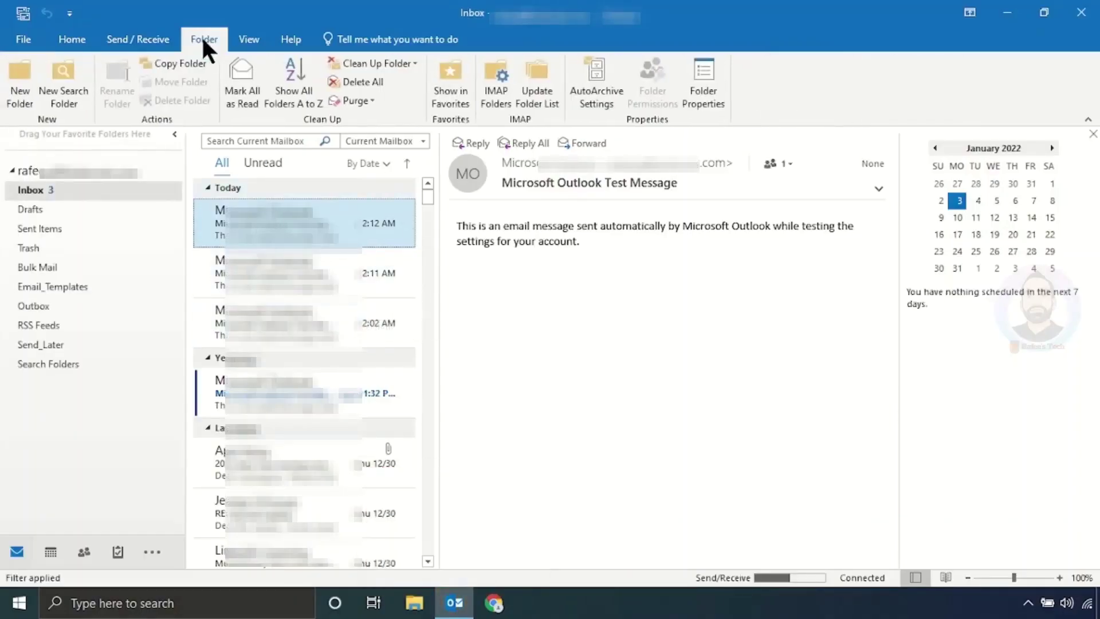
left_click(496, 102)
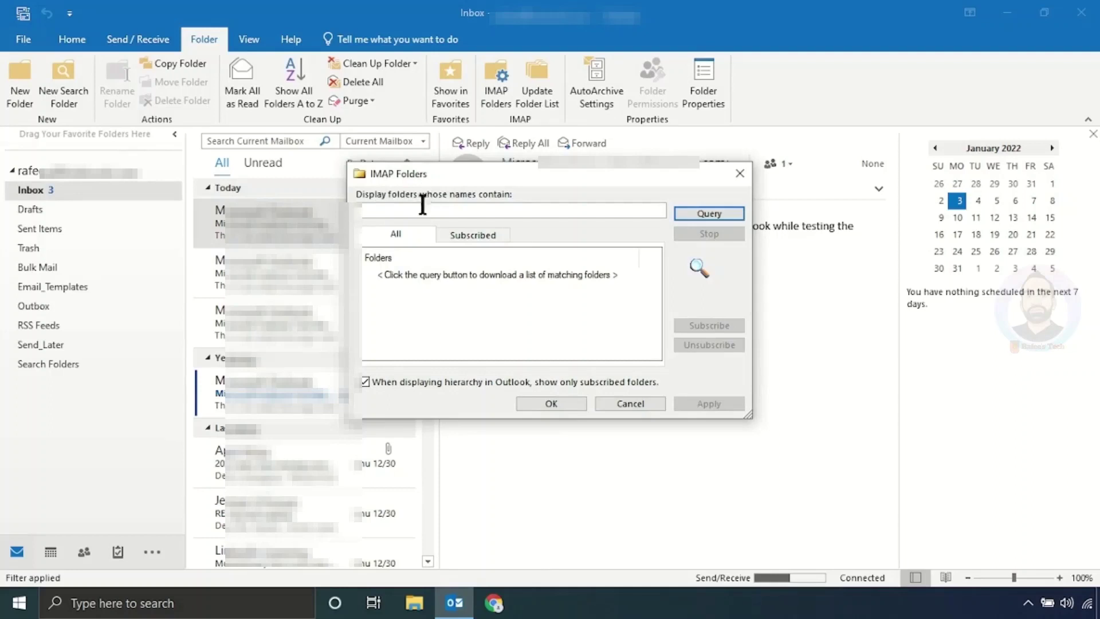
left_click(695, 211)
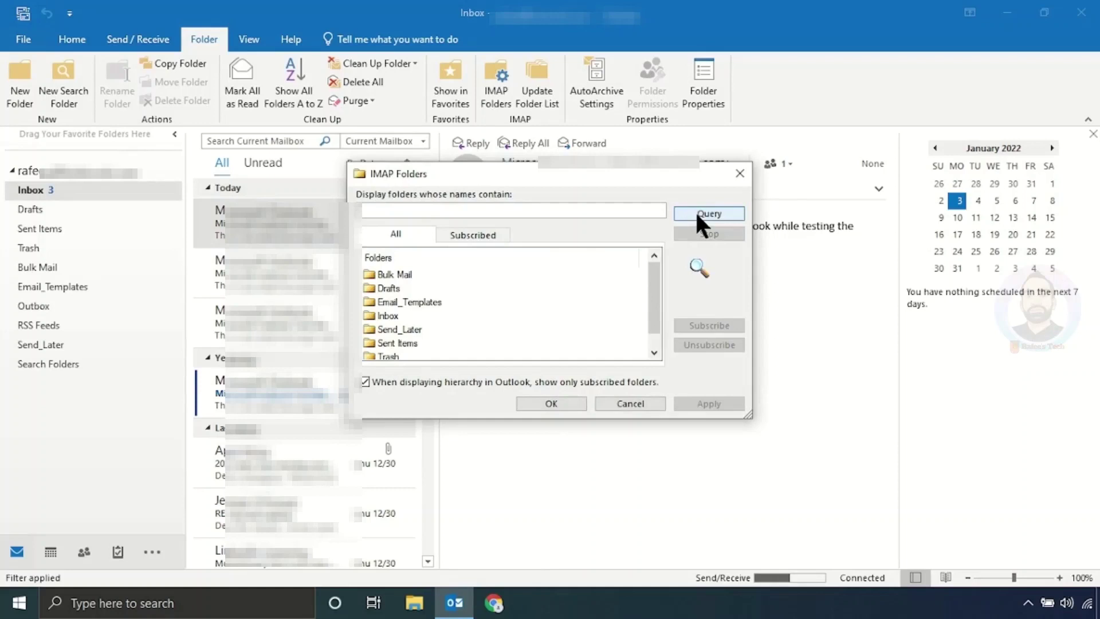
left_click(401, 274)
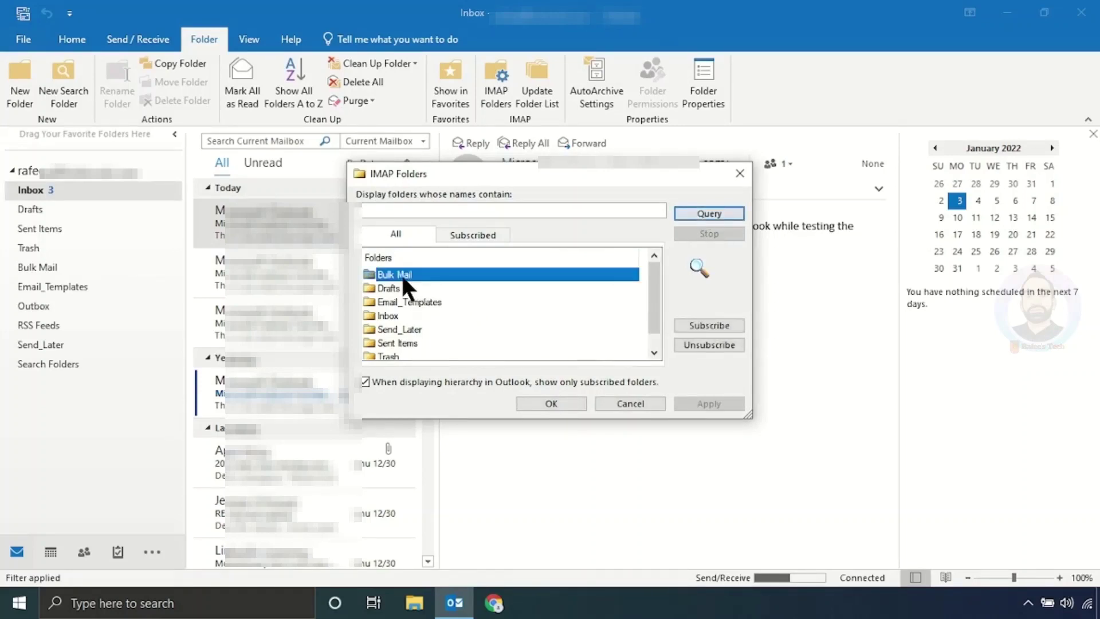
left_click_drag(403, 280, 489, 353)
left_click_drag(649, 307, 651, 336)
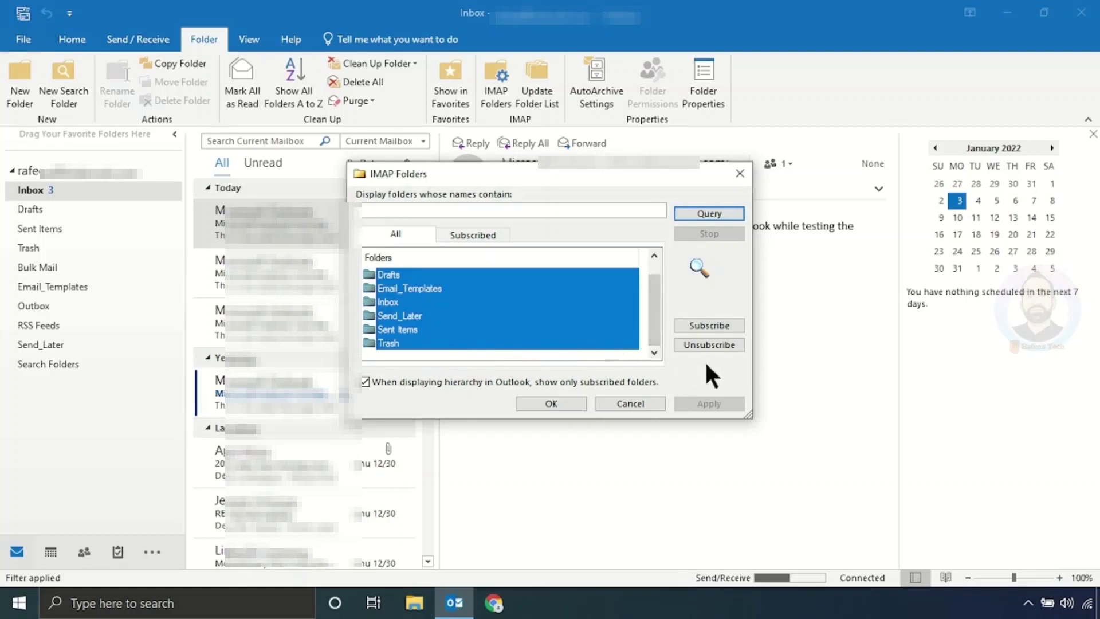
Step: Try unsubscribing the selected folders and dismiss the special-folders warning
left_click(700, 343)
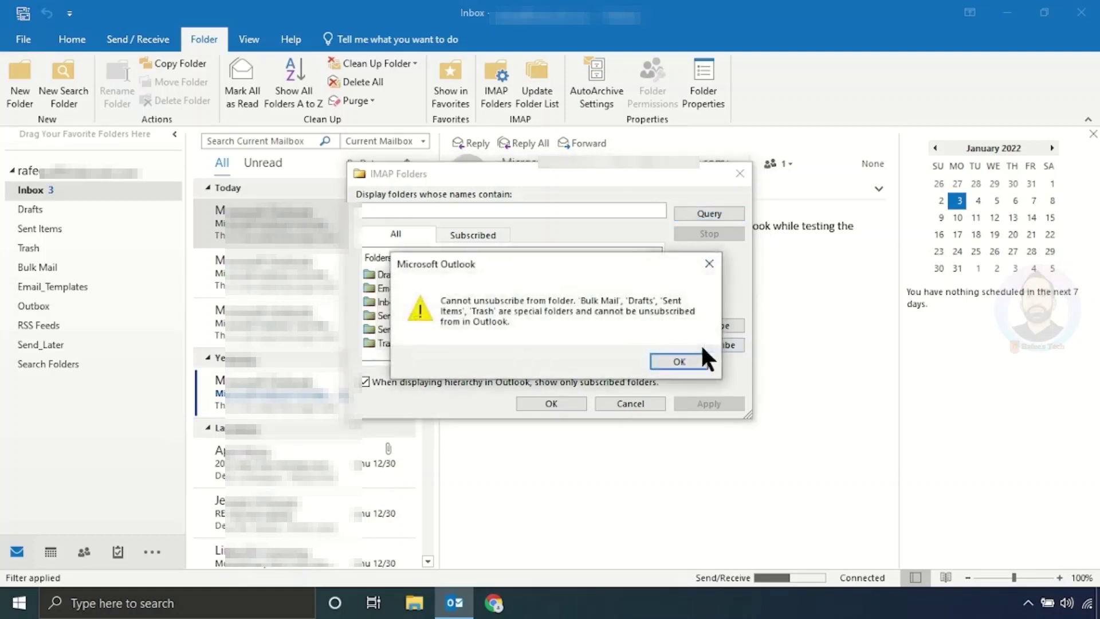
left_click(682, 359)
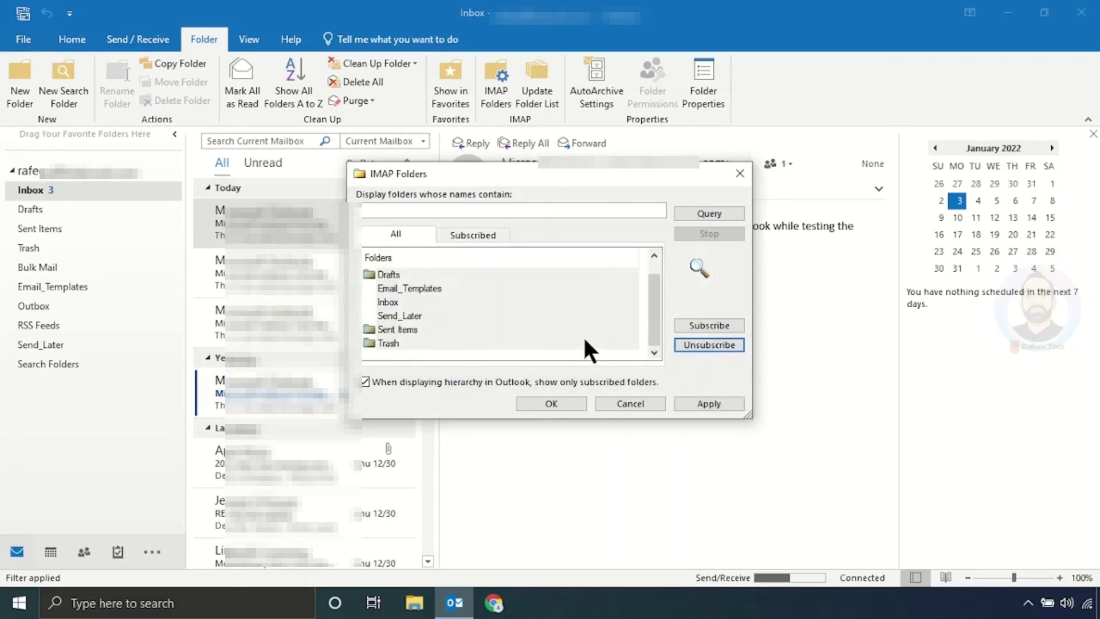
left_click(546, 329)
scroll(476, 309, "up", 1)
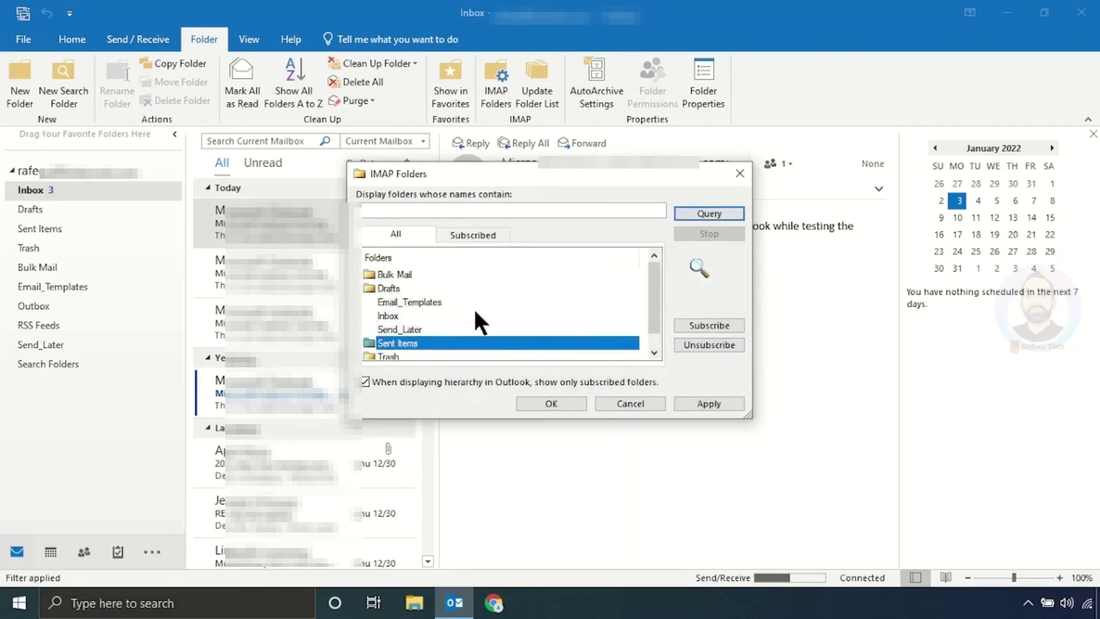
Step: Subscribe to the Bulk Mail, Drafts, Email_Templates, Inbox and Send_Later folders
left_click(422, 273)
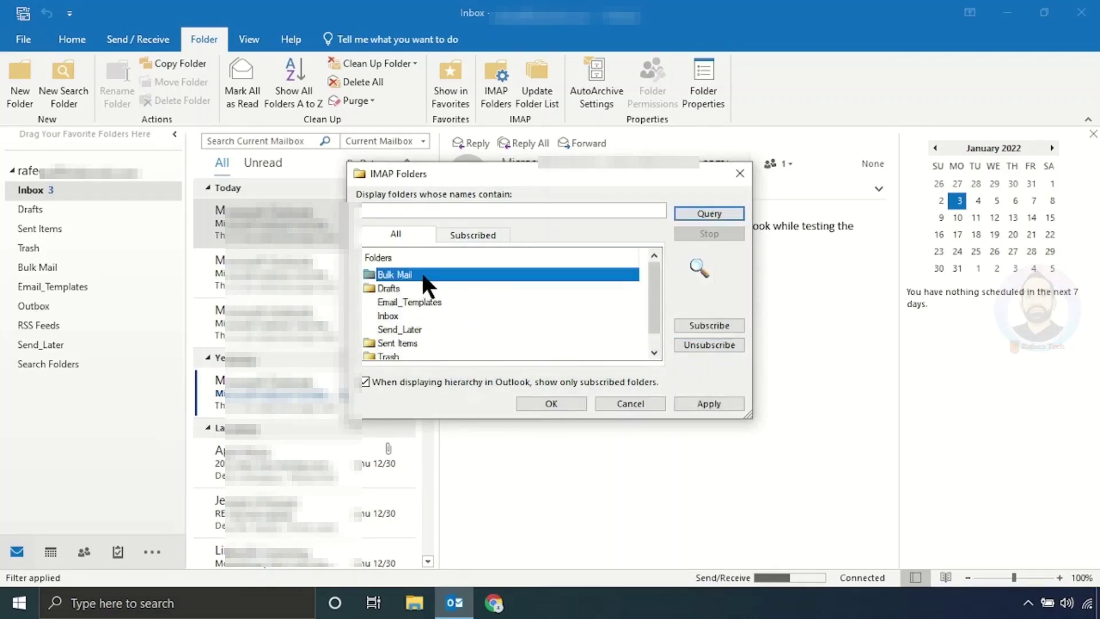
left_click(699, 323)
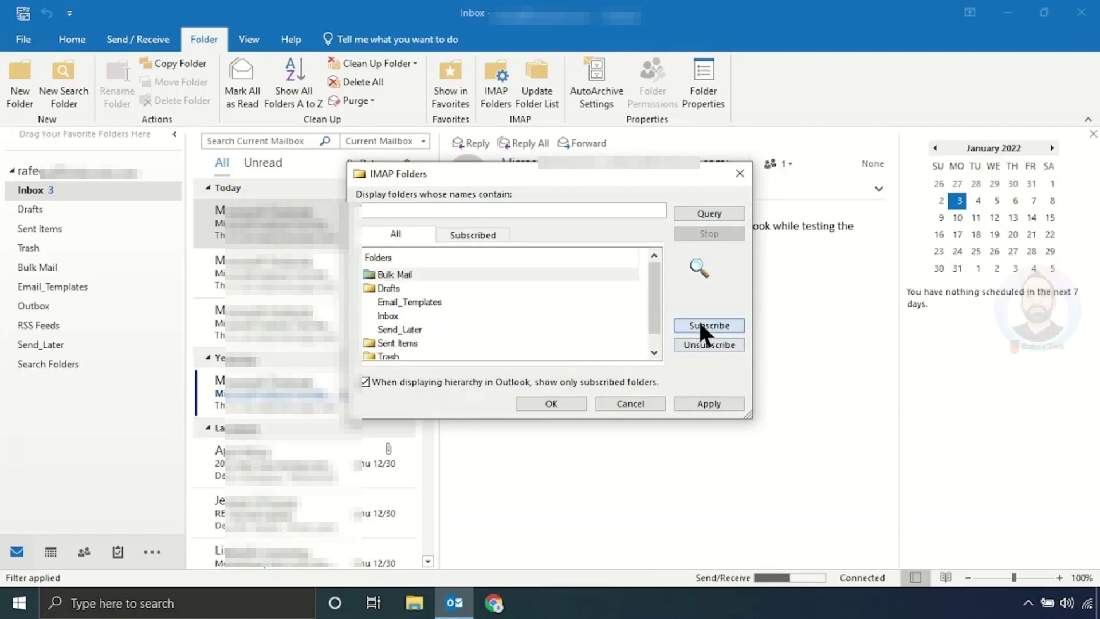
left_click(417, 288)
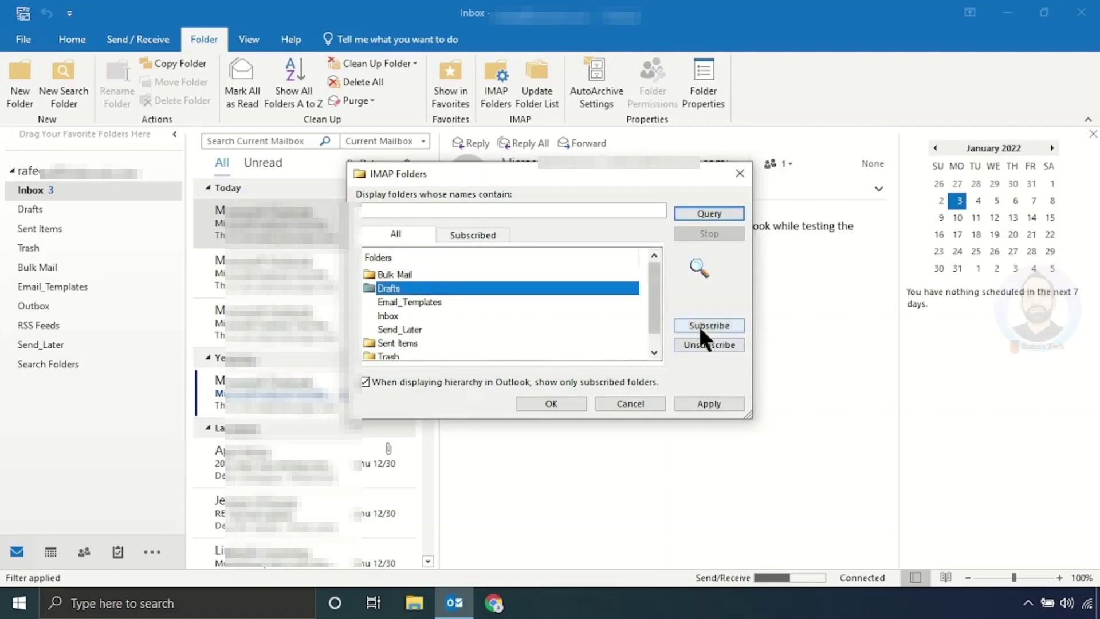
left_click(697, 324)
left_click(459, 303)
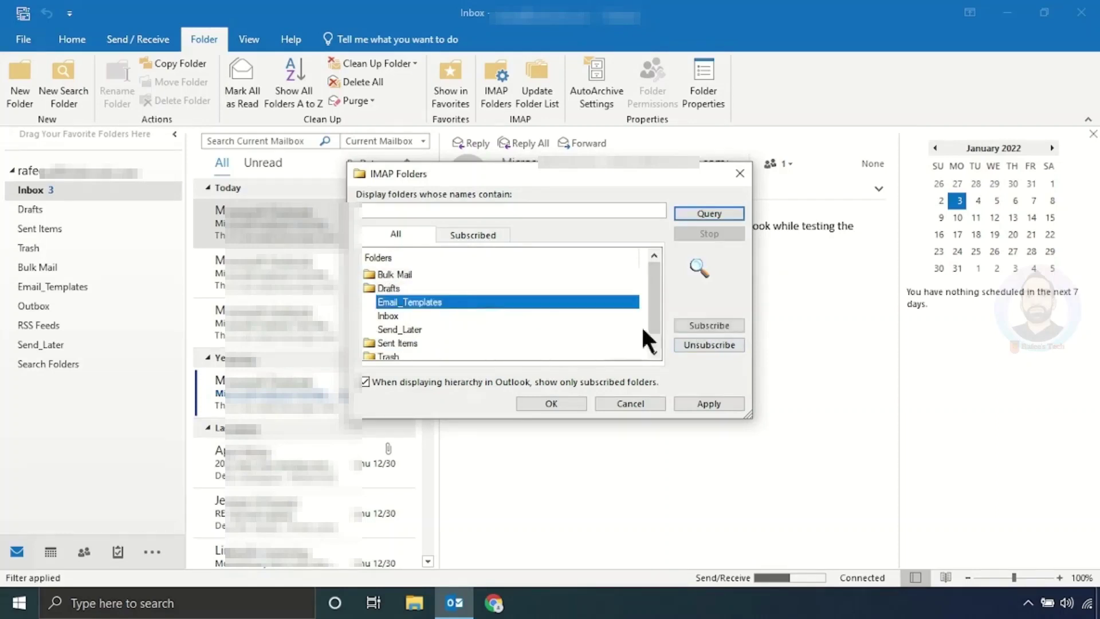
left_click(713, 324)
left_click(493, 316)
left_click(706, 324)
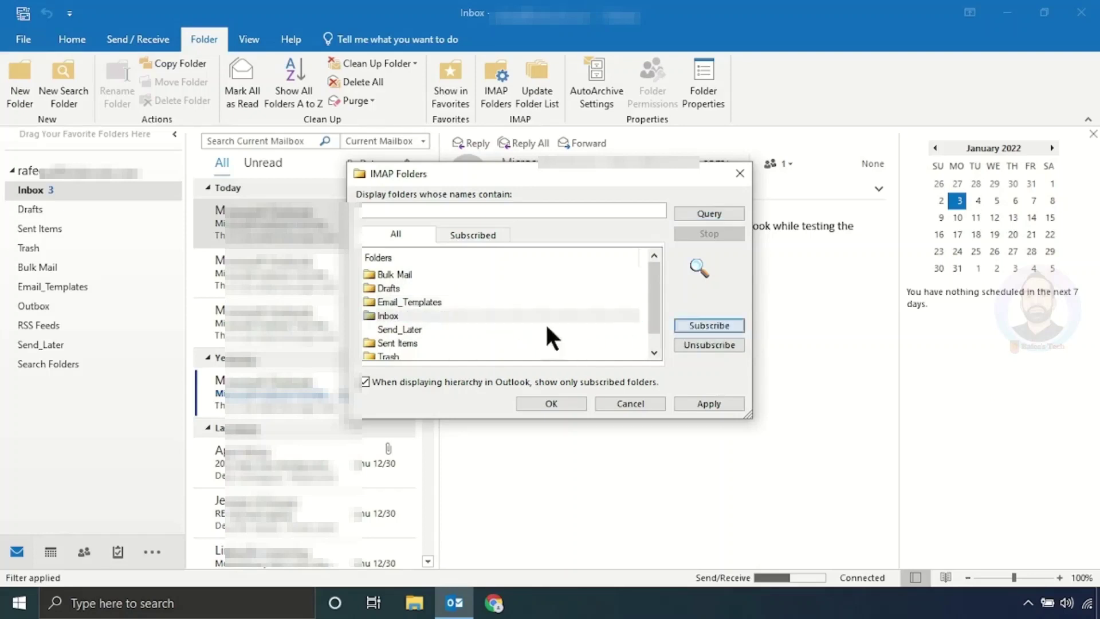
left_click(515, 330)
left_click(708, 325)
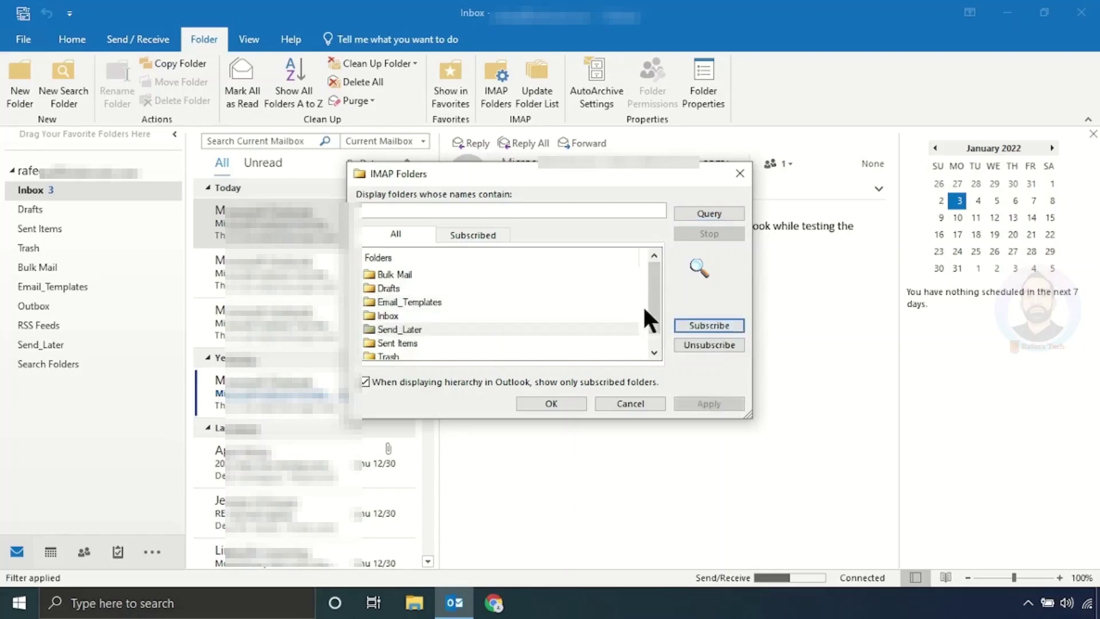
Step: Subscribe to Sent Items and Trash, show all folders rather than only subscribed ones, and apply
left_click_drag(653, 301, 648, 331)
left_click(564, 330)
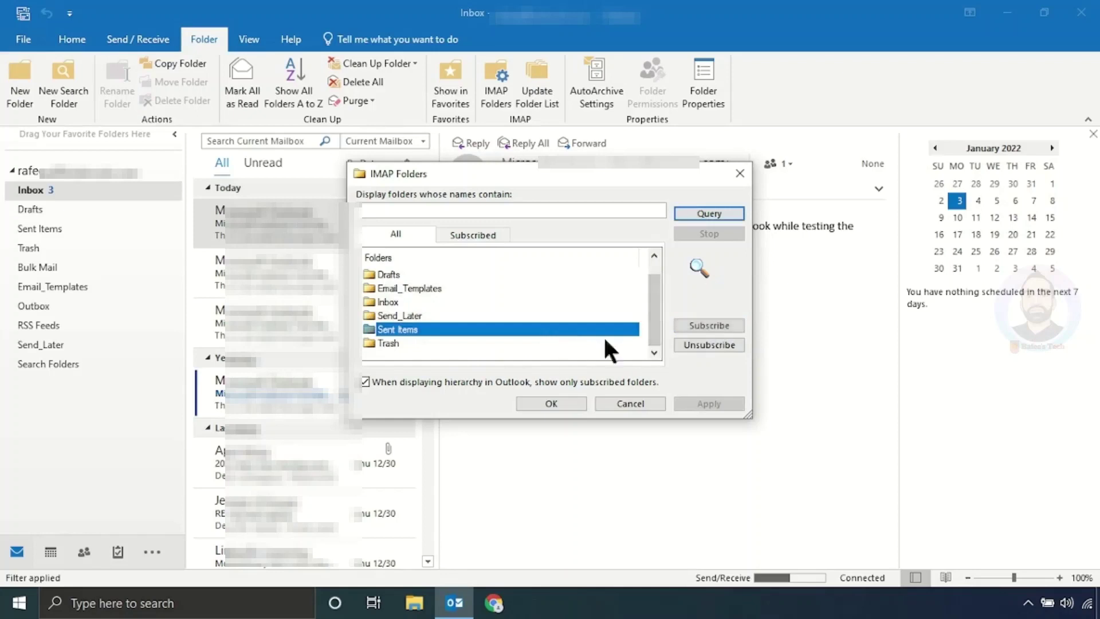
left_click(707, 325)
left_click(589, 343)
left_click(714, 318)
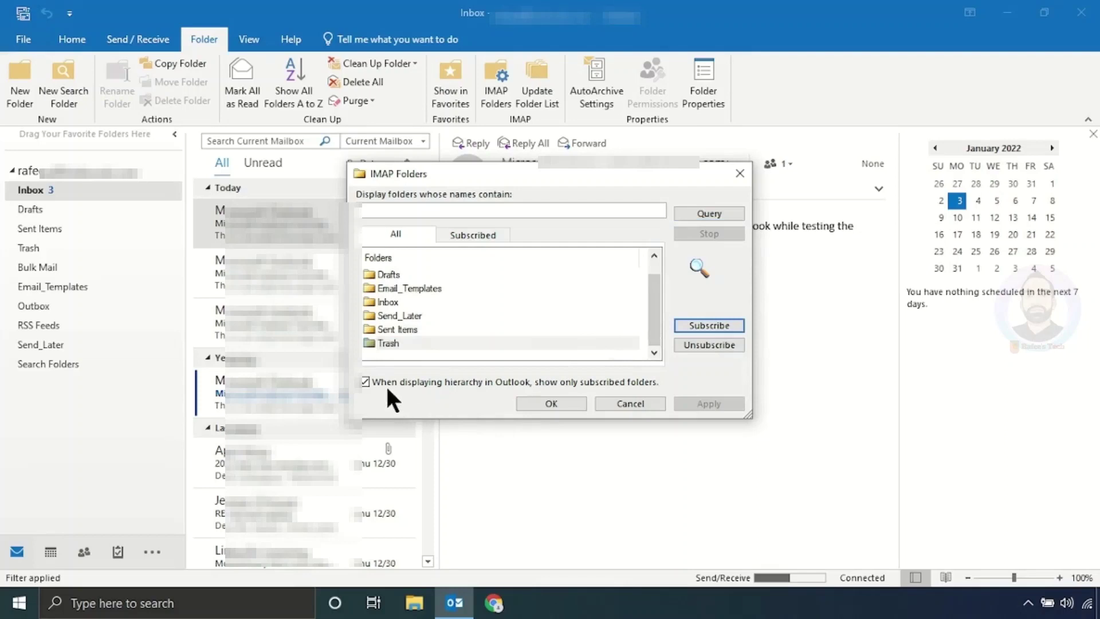
left_click(365, 381)
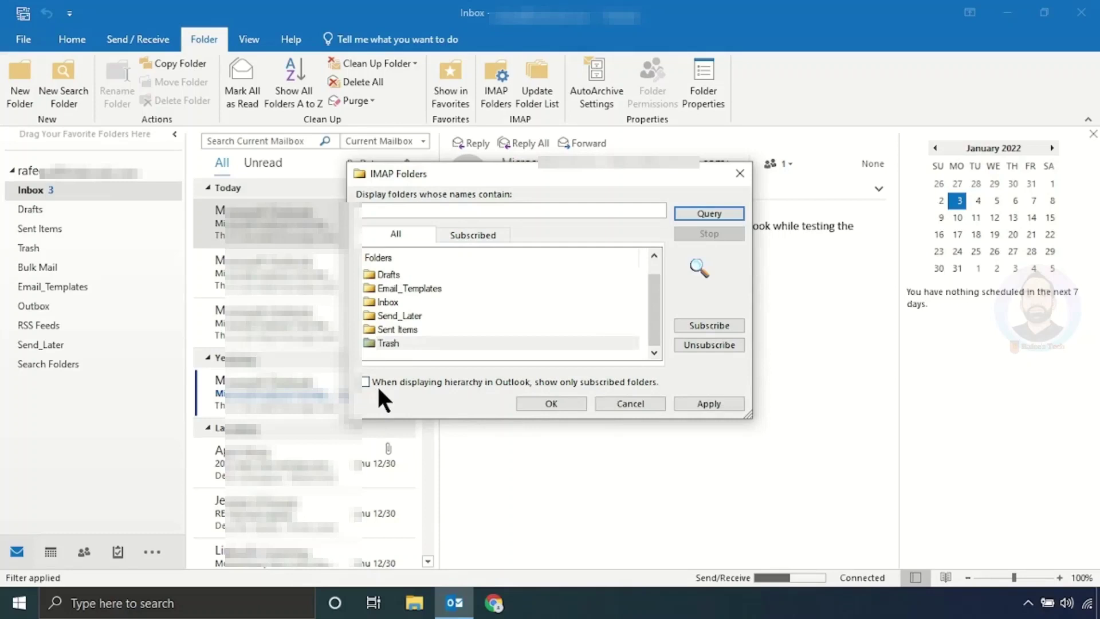
left_click(710, 403)
Step: Confirm the IMAP folder settings with OK and relaunch Outlook on the Inbox
left_click(551, 402)
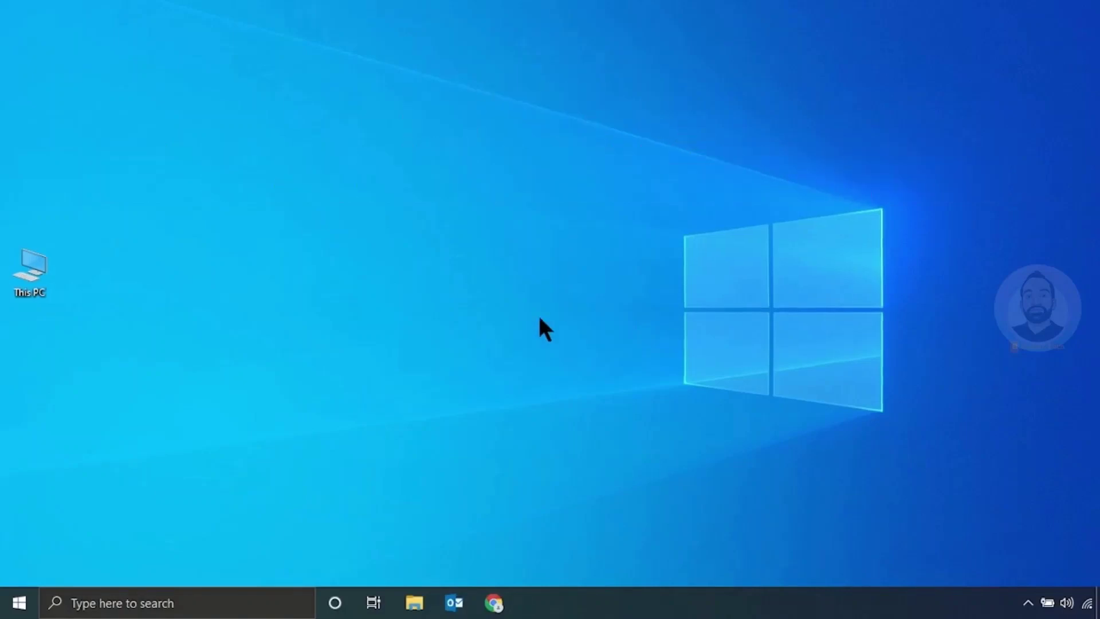
left_click(455, 601)
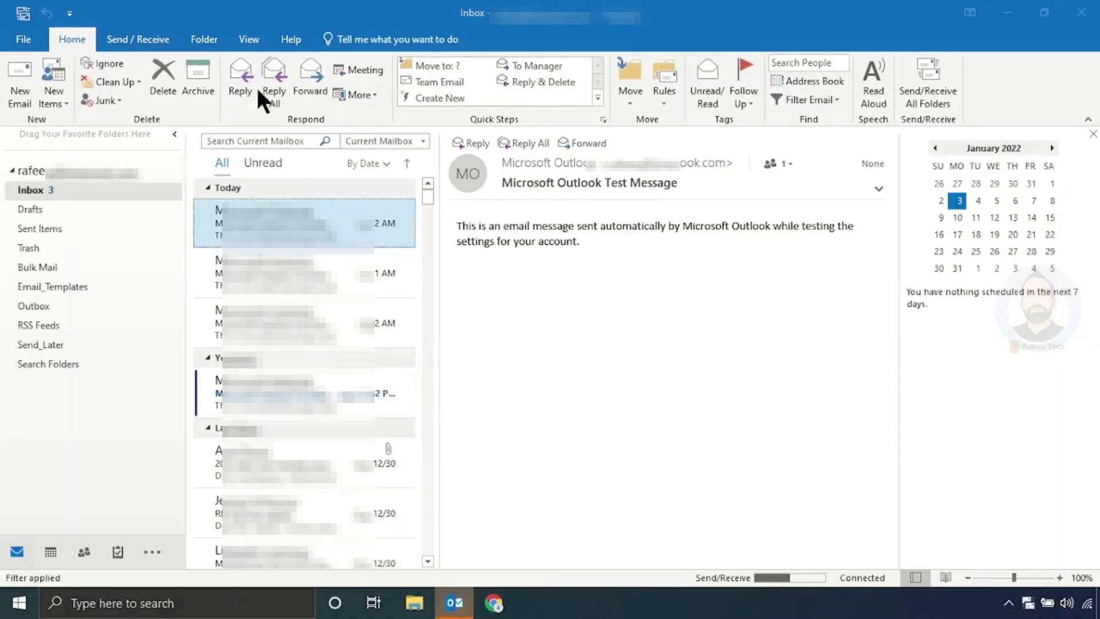
Step: Open Define Send/Receive Groups from the Send / Receive tab to list the All Accounts group
left_click(128, 41)
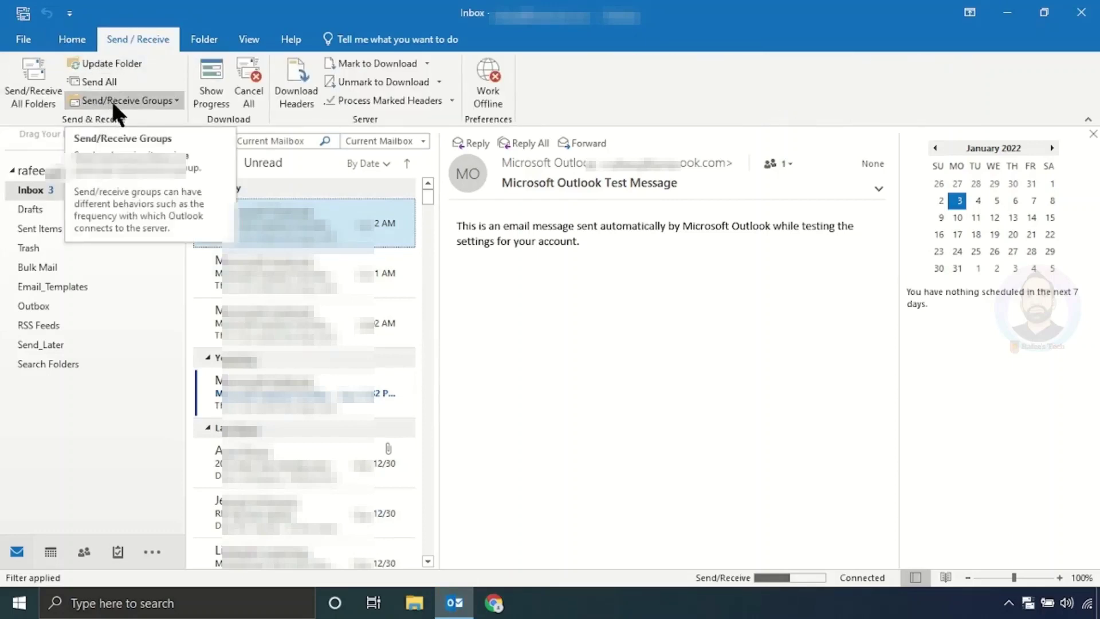
left_click(174, 98)
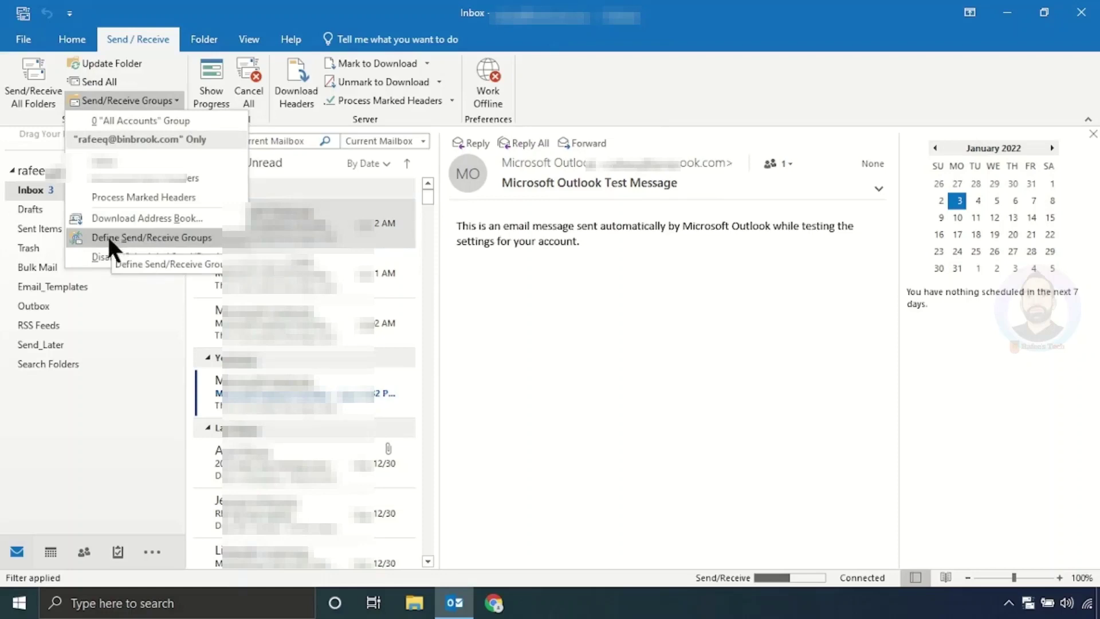
left_click(167, 236)
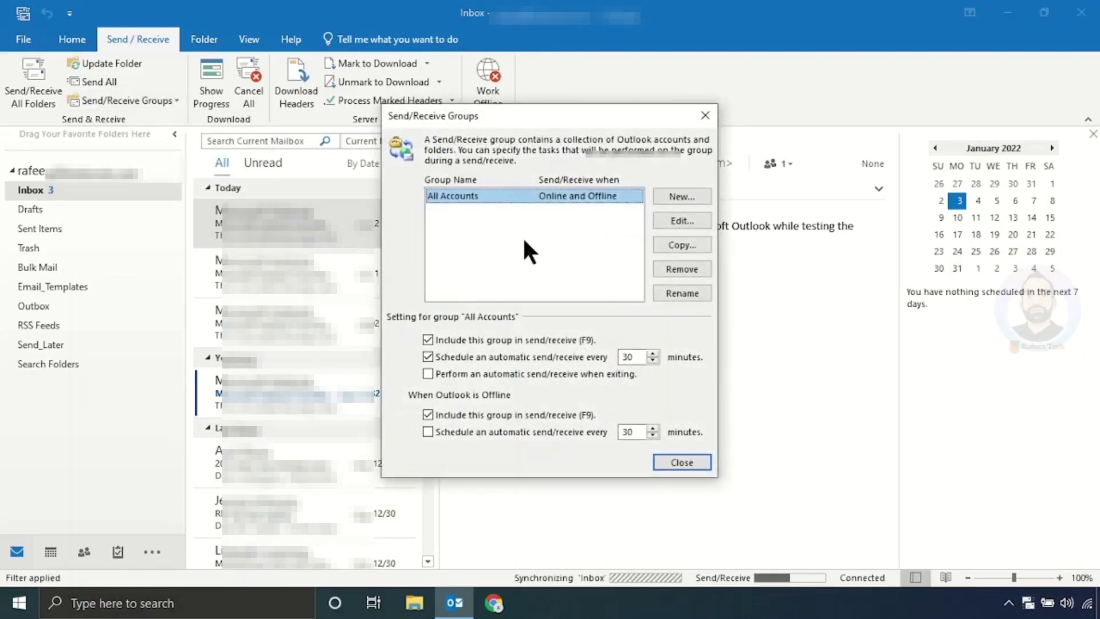
Step: Set All Accounts to skip folder unread counts and use the custom behavior, then close
left_click(671, 222)
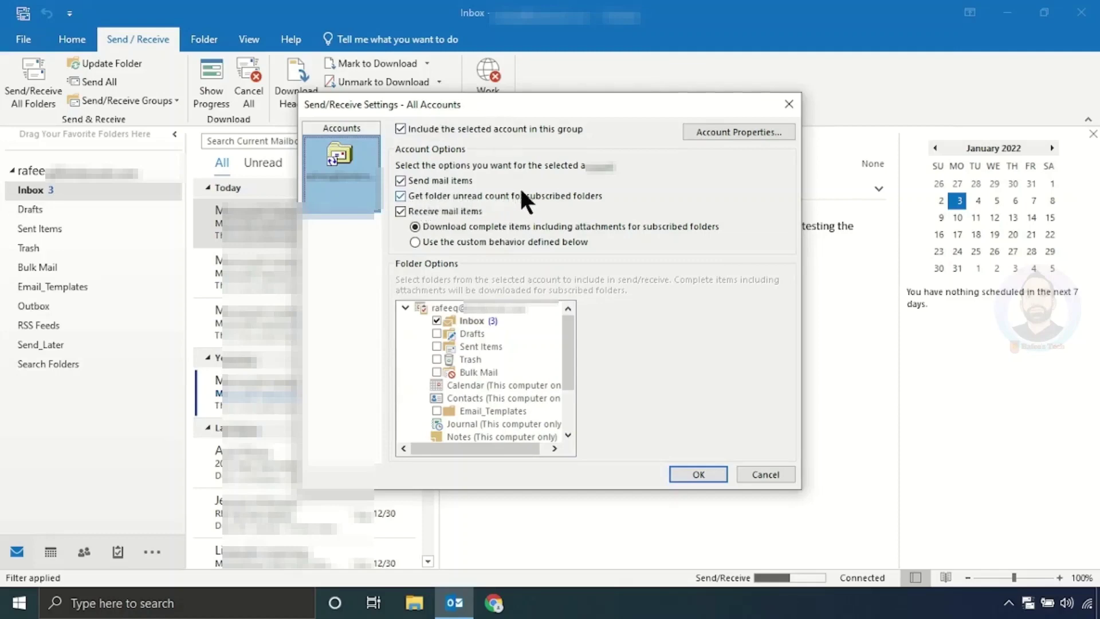
left_click(401, 196)
left_click(415, 242)
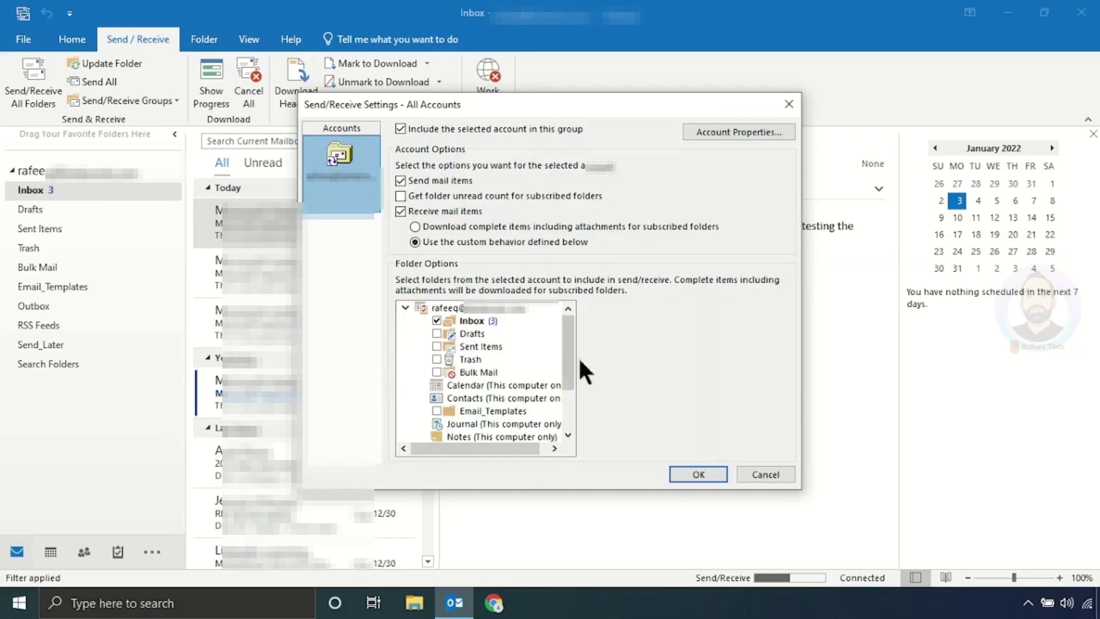
left_click(691, 468)
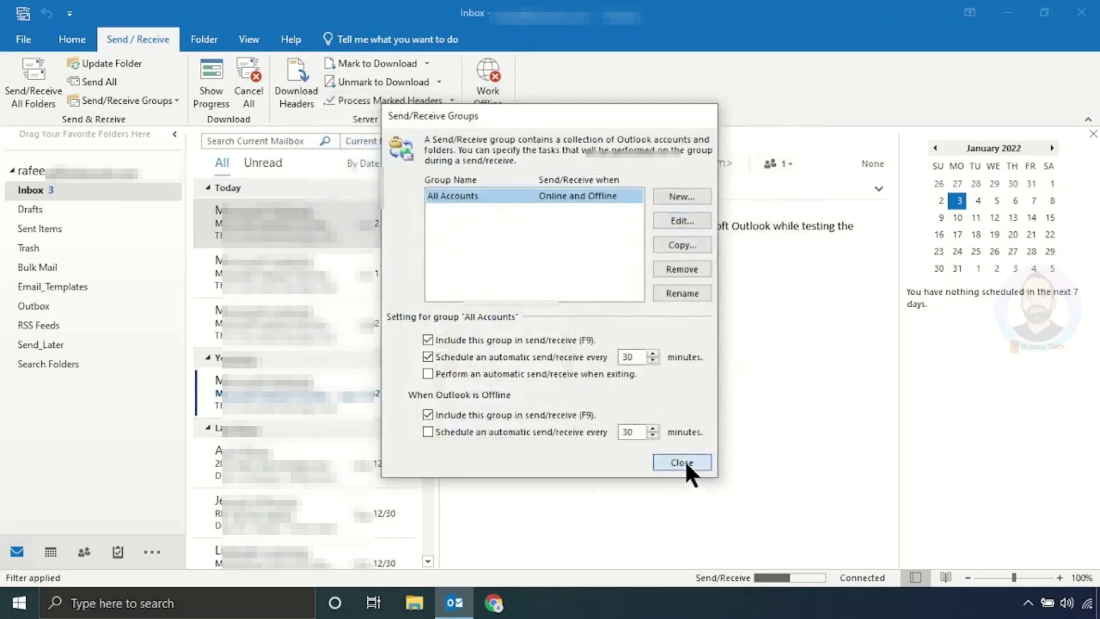
left_click(683, 461)
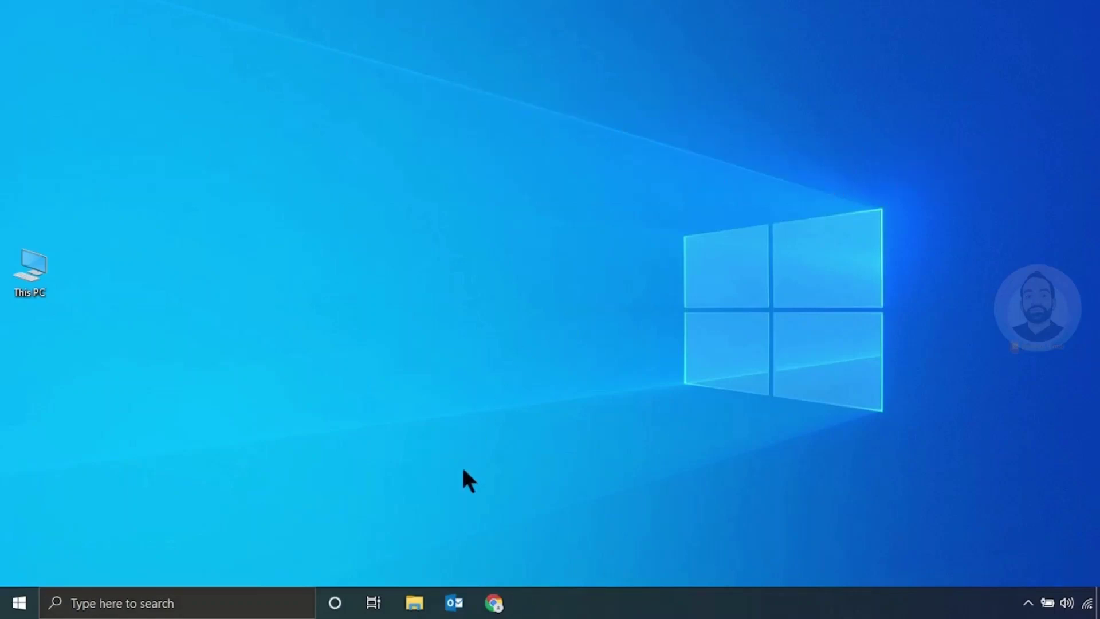
Step: Relaunch Outlook so the send/receive group changes apply and the Inbox reopens
left_click(456, 603)
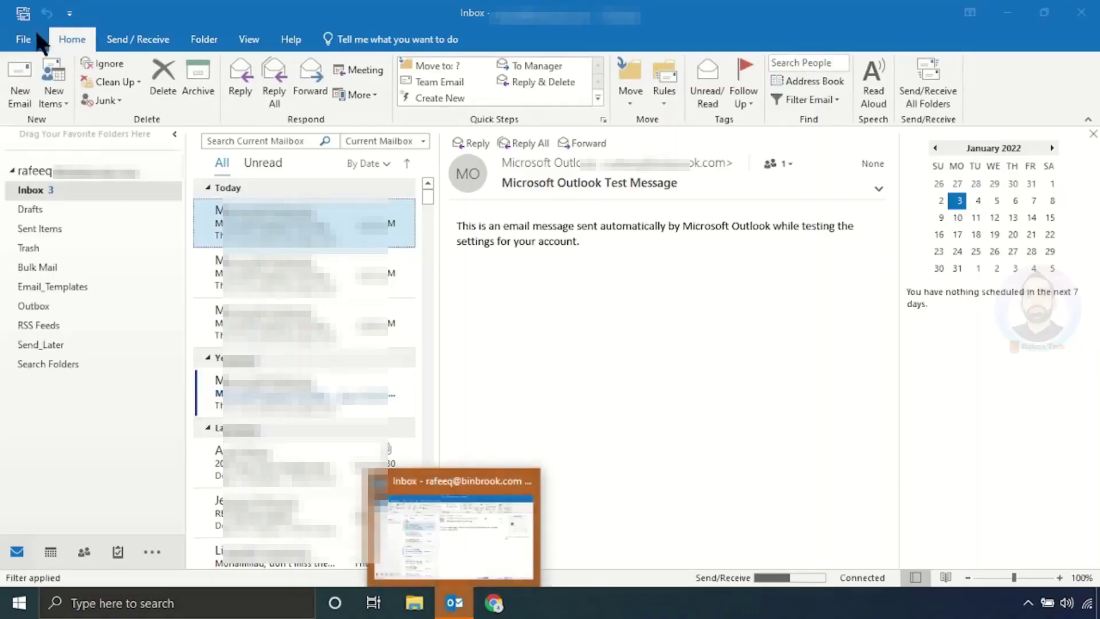
Step: Open Account Settings on the Data Files tab and select the account's .ost file
left_click(26, 39)
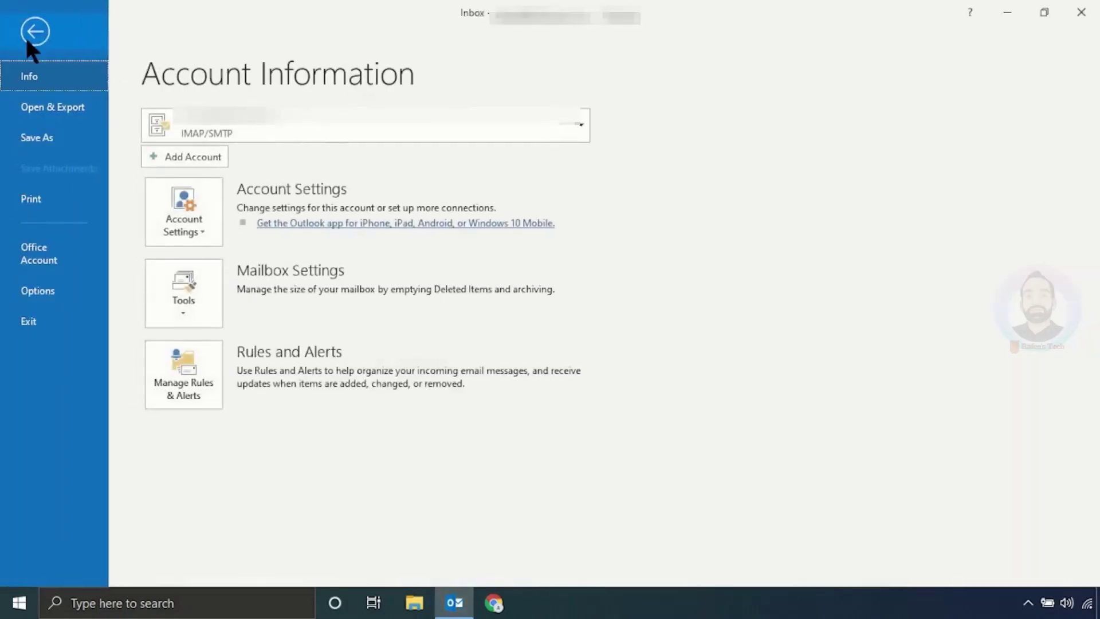
left_click(200, 228)
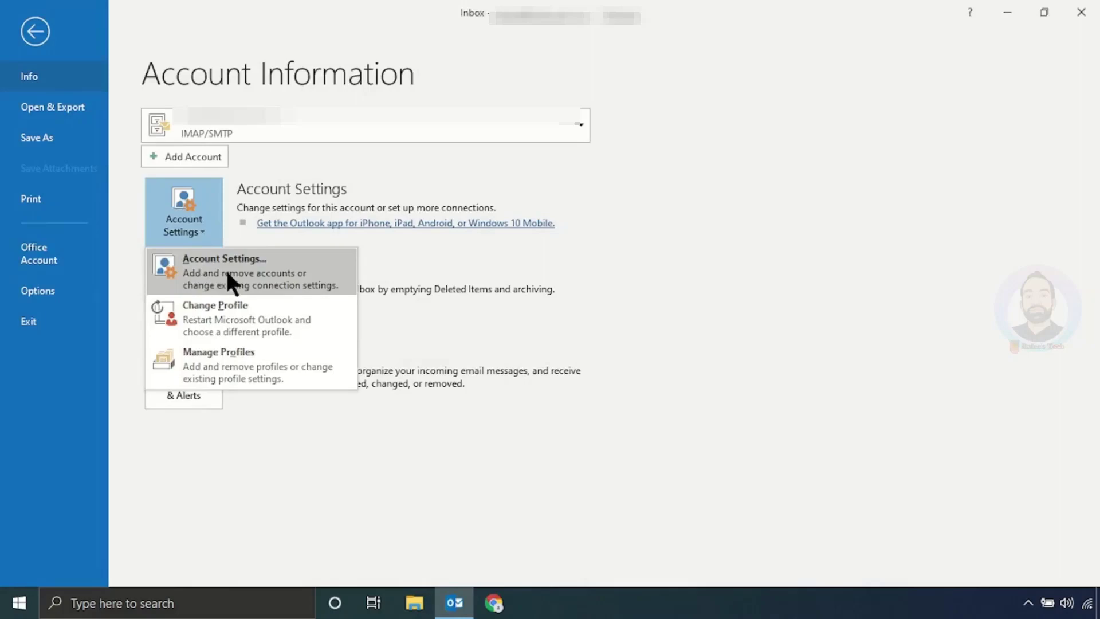
left_click(226, 268)
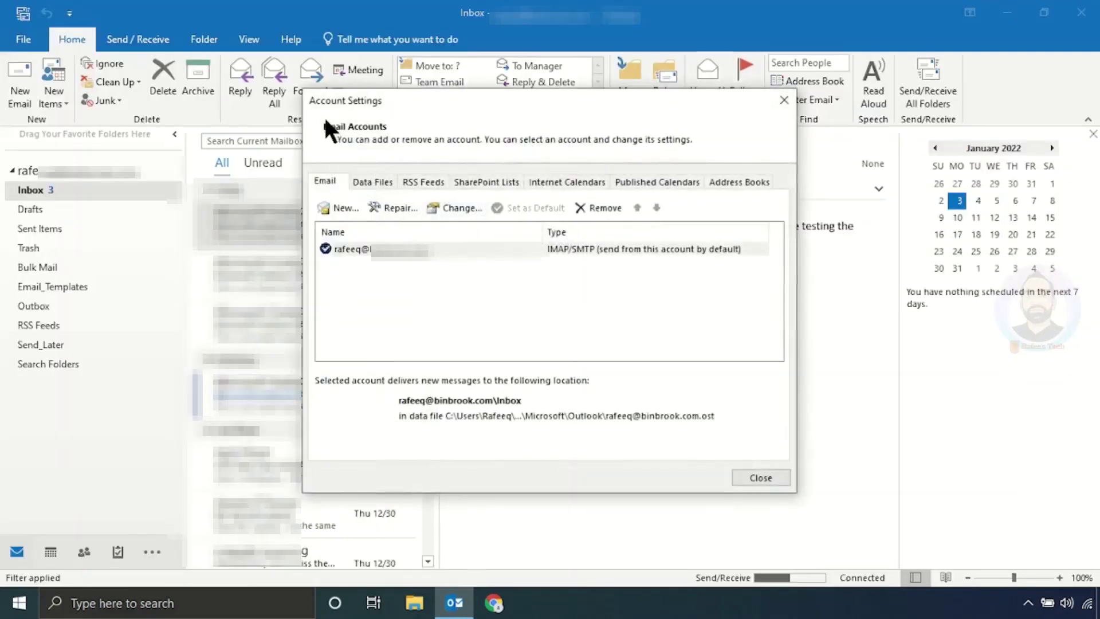
left_click(371, 182)
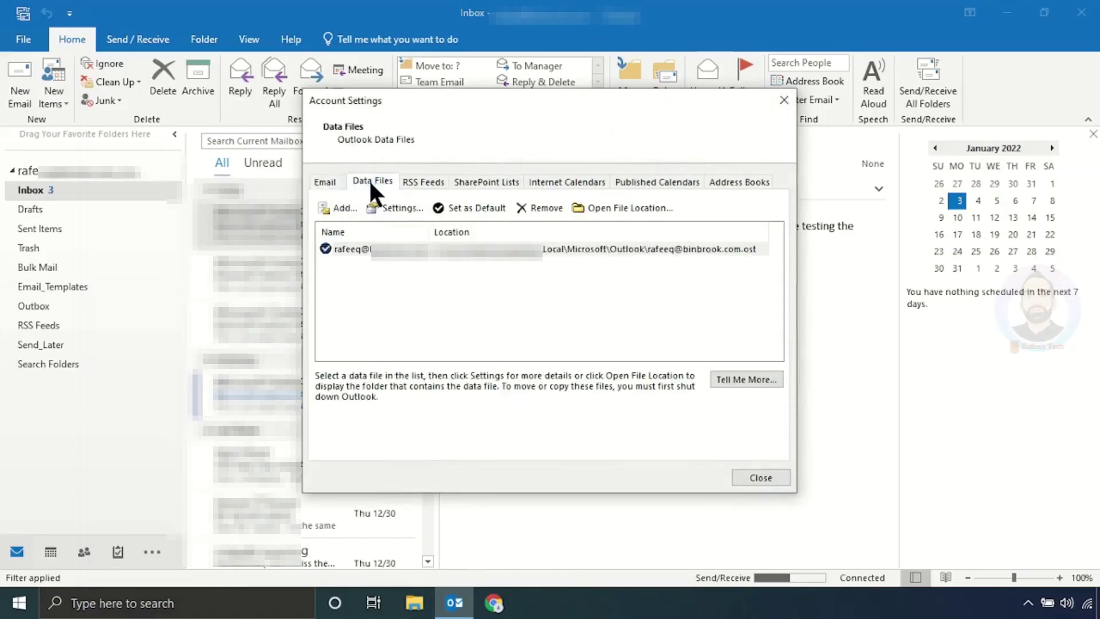
left_click(353, 249)
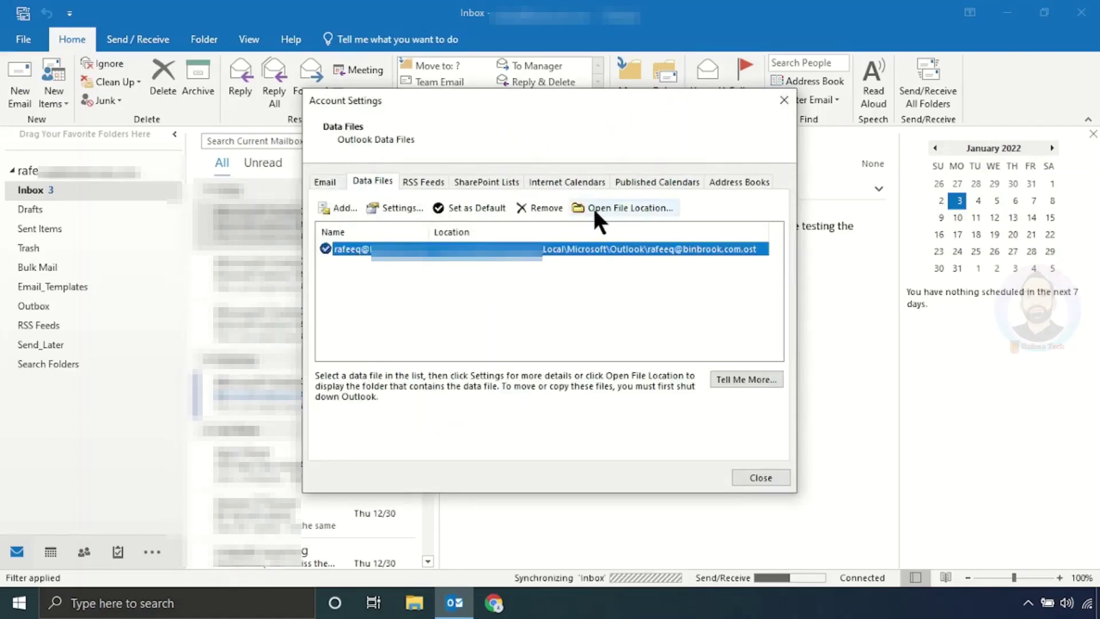
Step: Open the .ost file's folder in Explorer, then close Account Settings and Outlook to release it
left_click(613, 209)
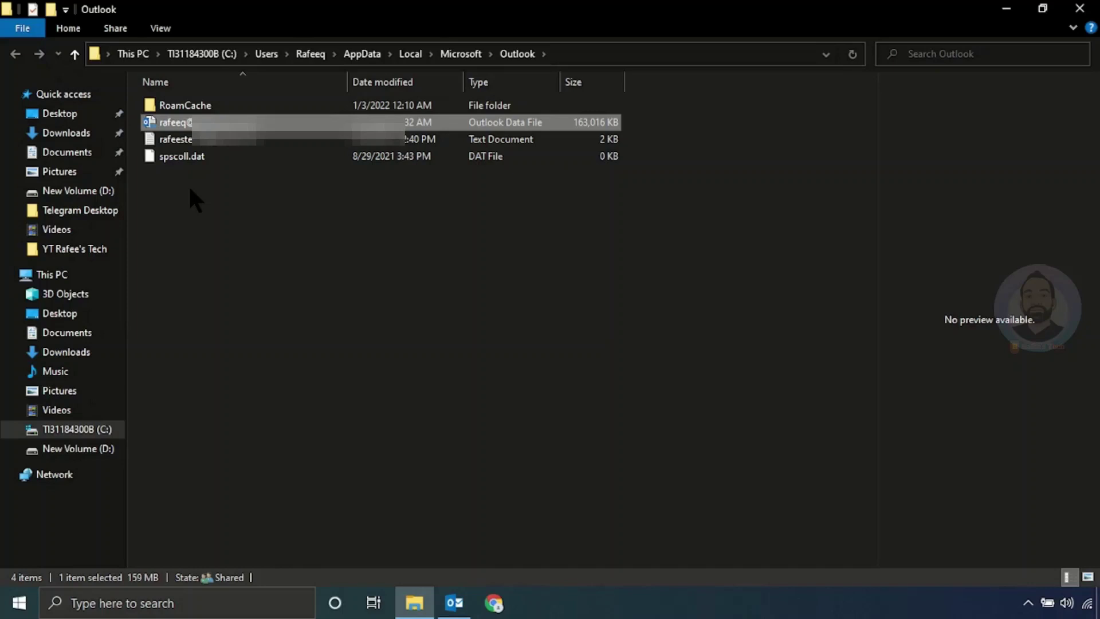
left_click(190, 189)
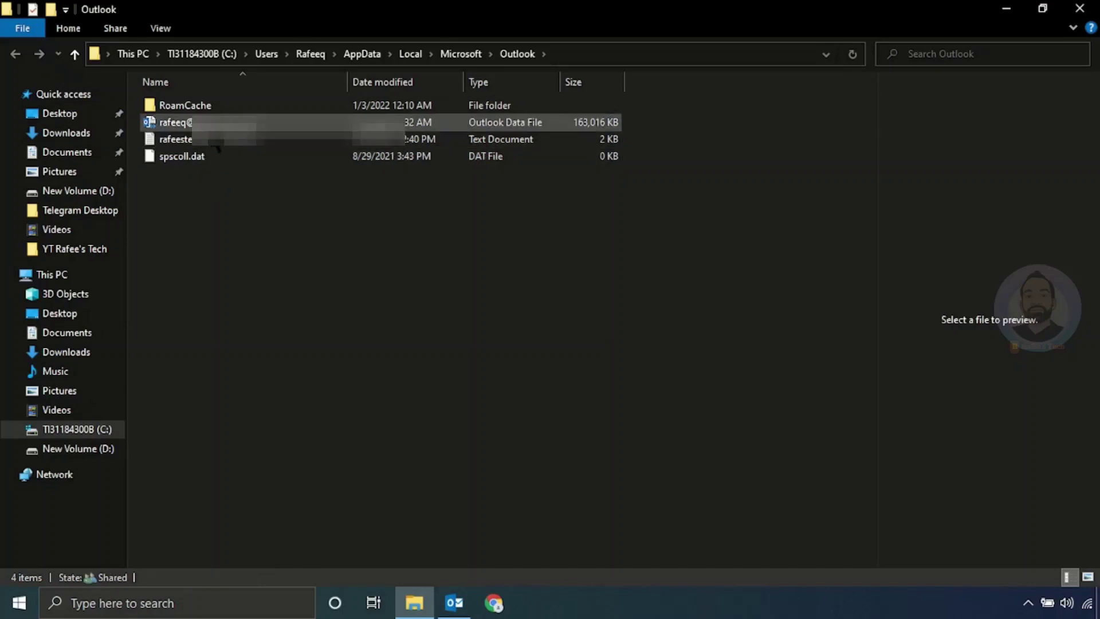
left_click(454, 603)
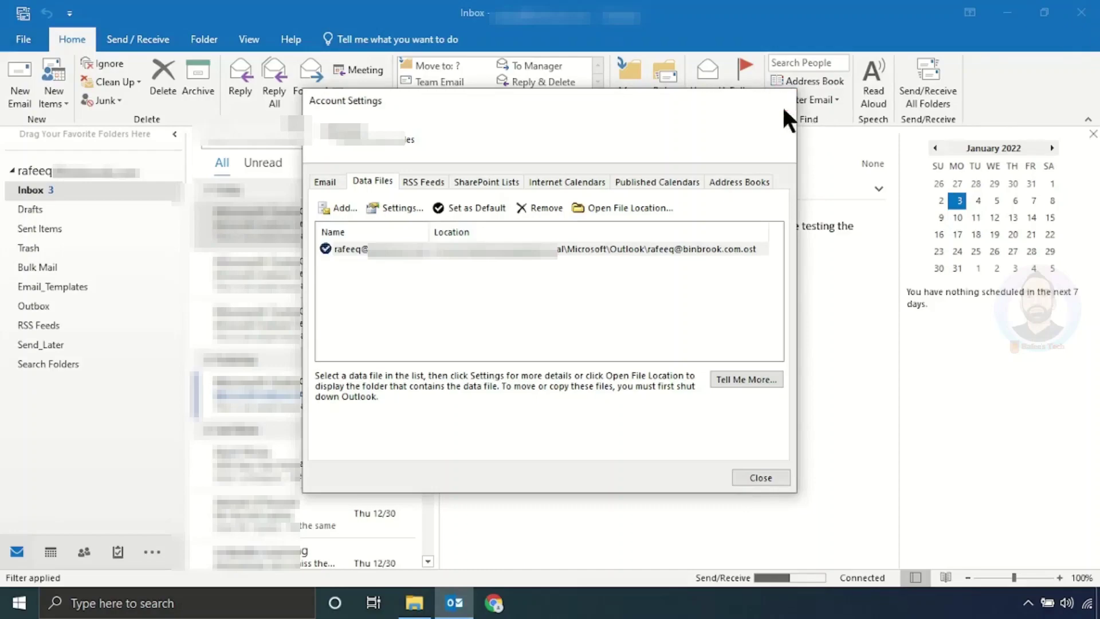
left_click(783, 100)
left_click(1081, 12)
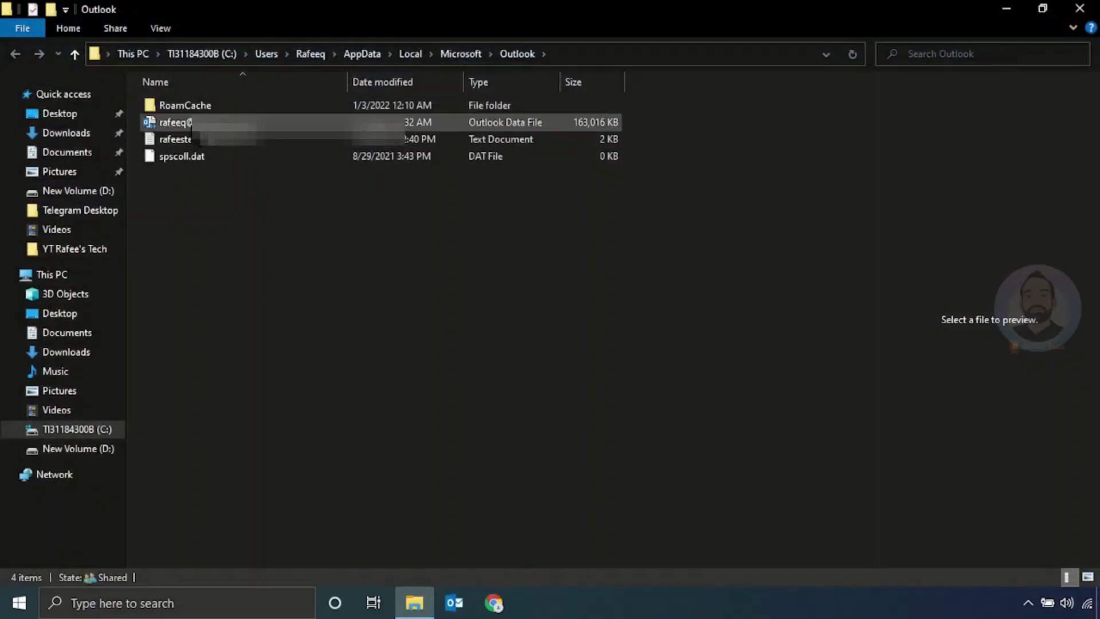
Step: Permanently delete the 163,016 KB .ost file with Shift+Delete and close Explorer
left_click(220, 126)
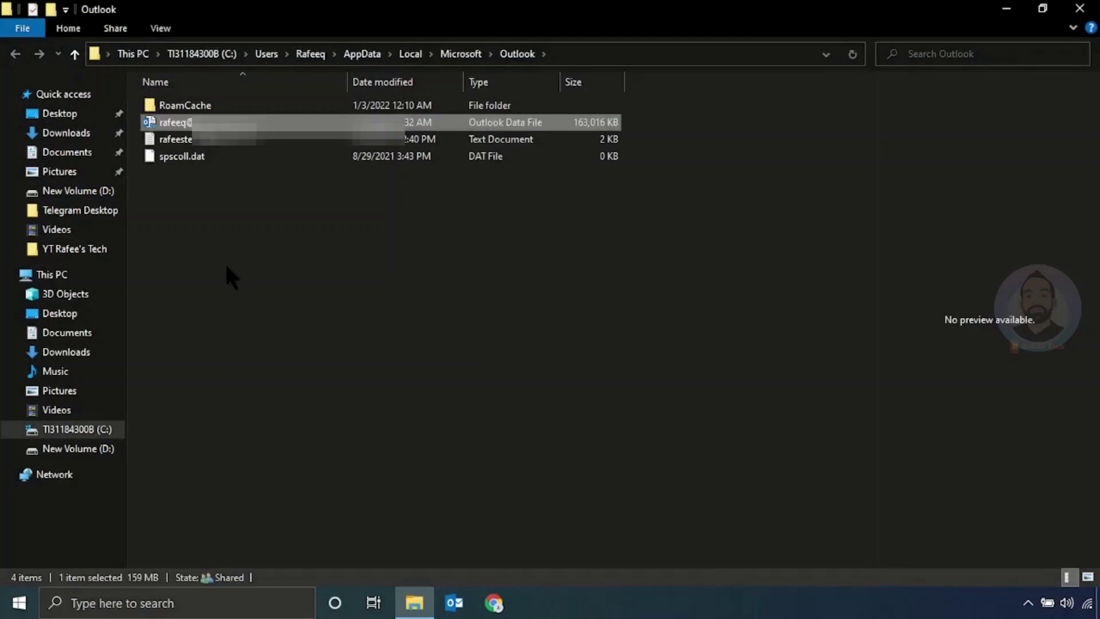
key("shift+Delete")
key("Return")
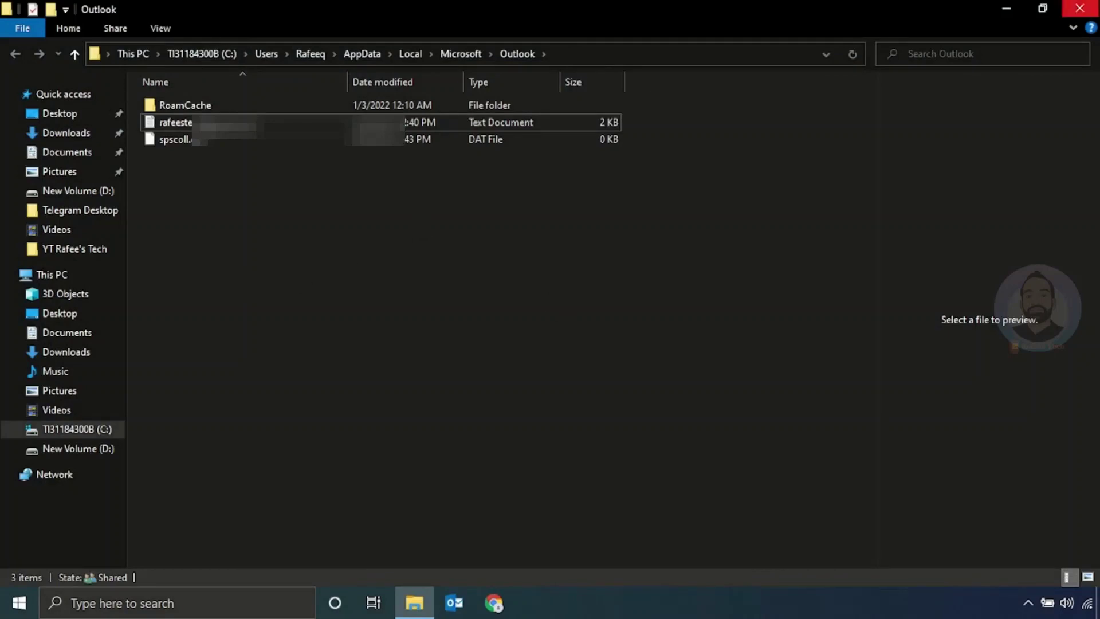
left_click(1079, 8)
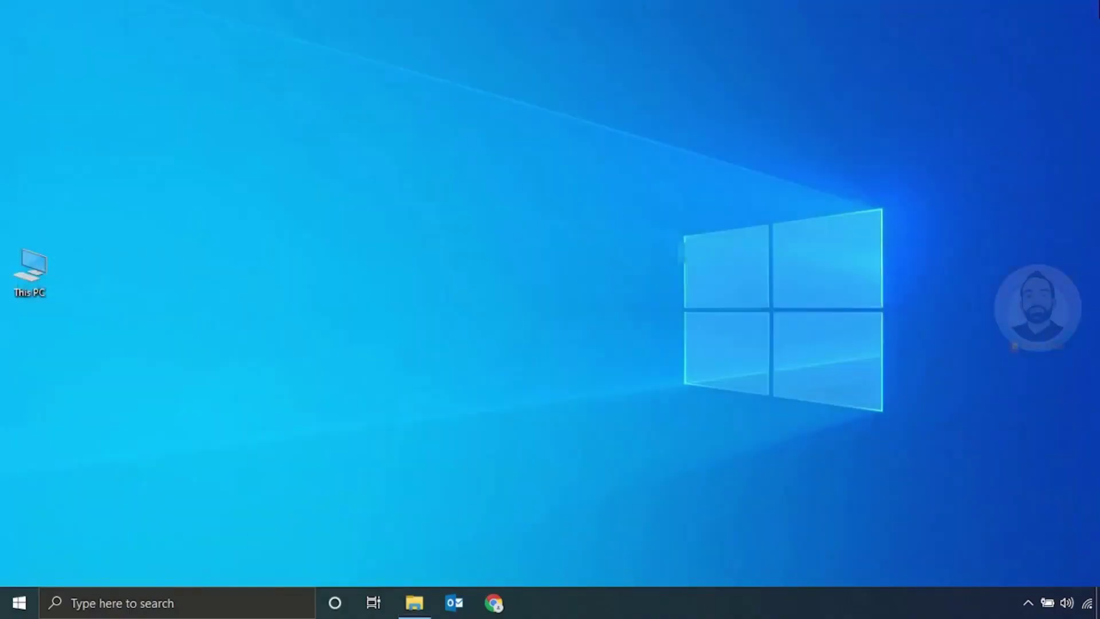
Step: Relaunch Outlook so it rebuilds the .ost and shows the Inbox with 3 unread messages
left_click(455, 603)
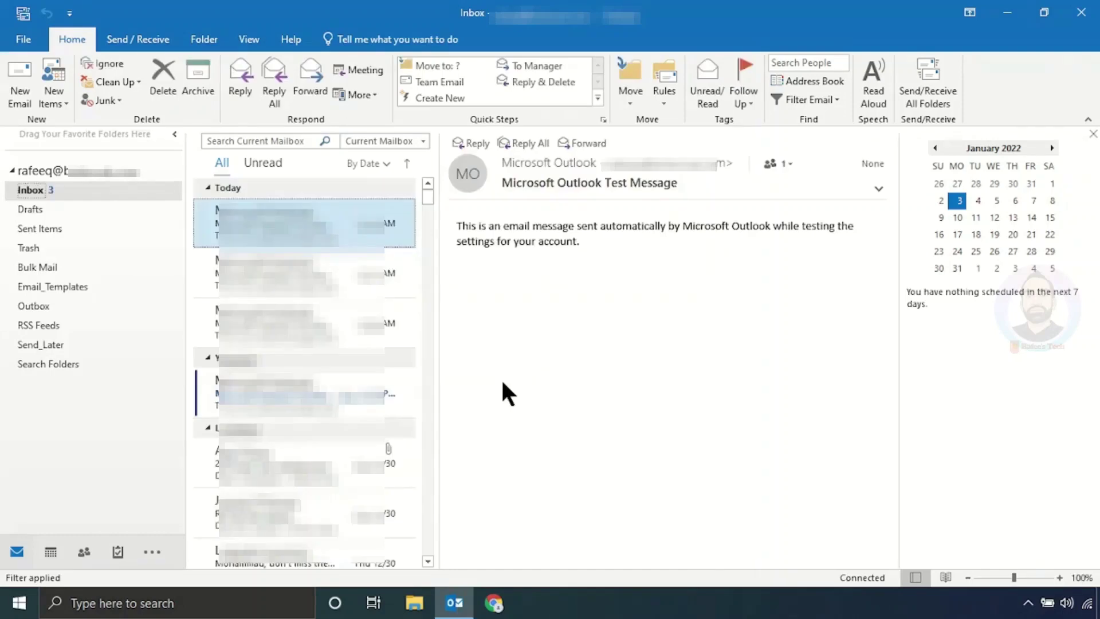
Step: Open the rebuilt .ost file's location from Account Settings Data Files to confirm its 65,288 KB size
left_click(35, 42)
left_click(198, 230)
left_click(202, 264)
left_click(425, 252)
left_click(378, 182)
left_click(400, 248)
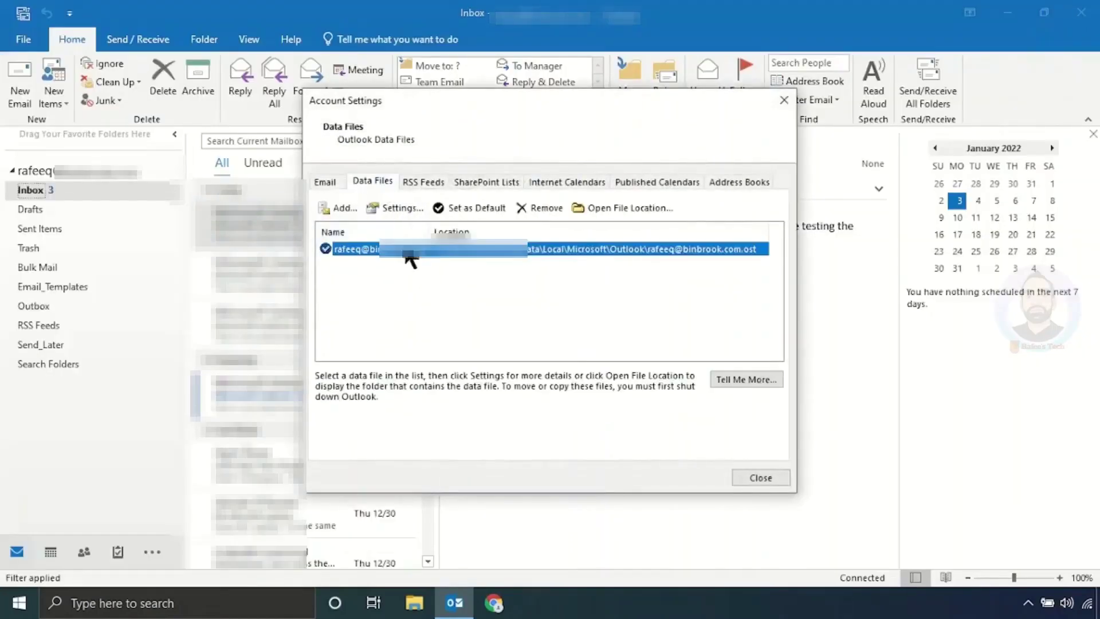
left_click(601, 209)
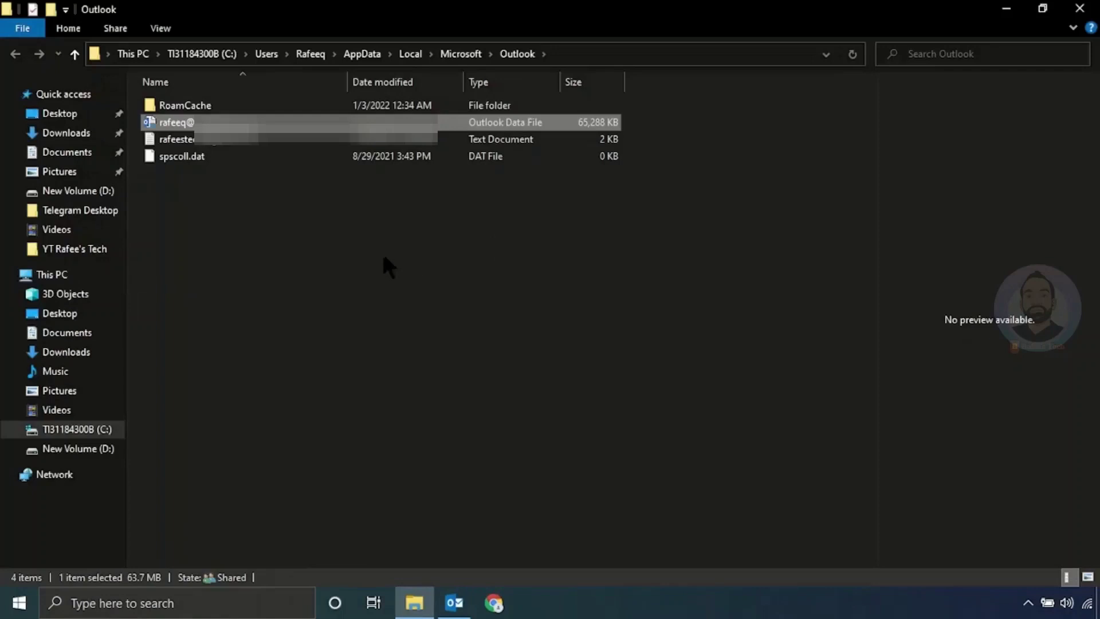
left_click(193, 186)
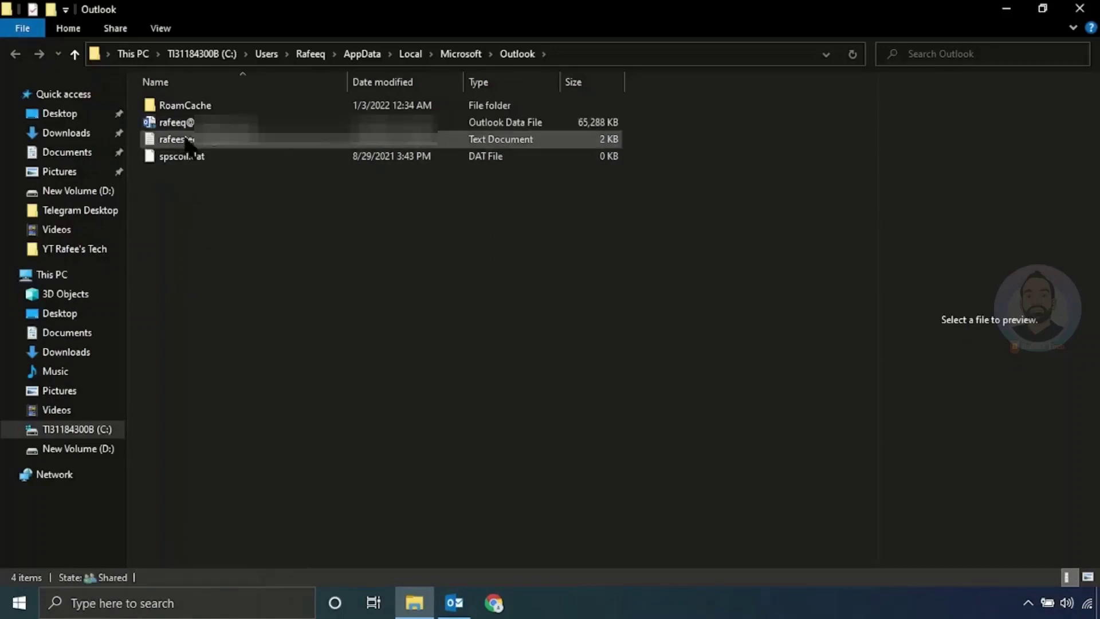